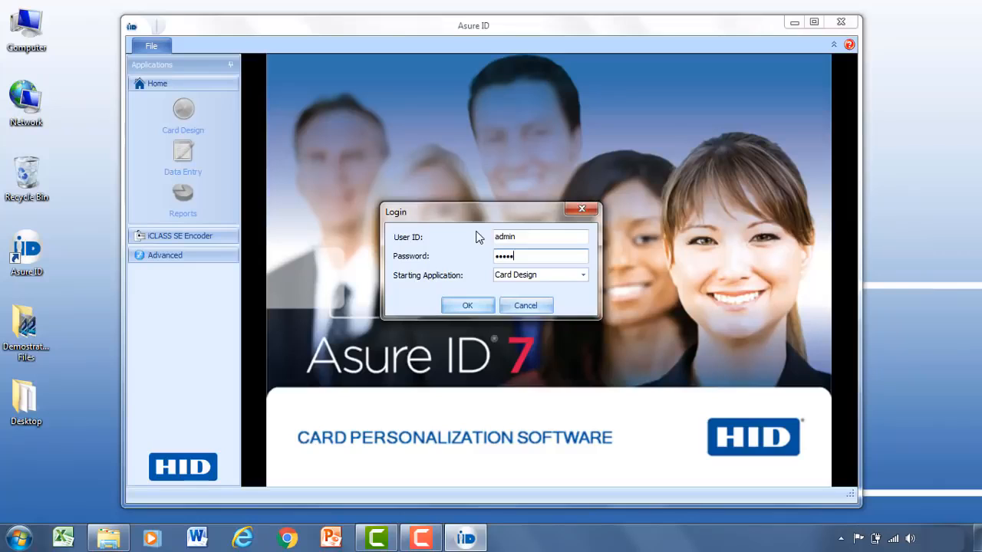
- Sign in to Asure ID, keeping Card Design as the starting application
click(583, 276)
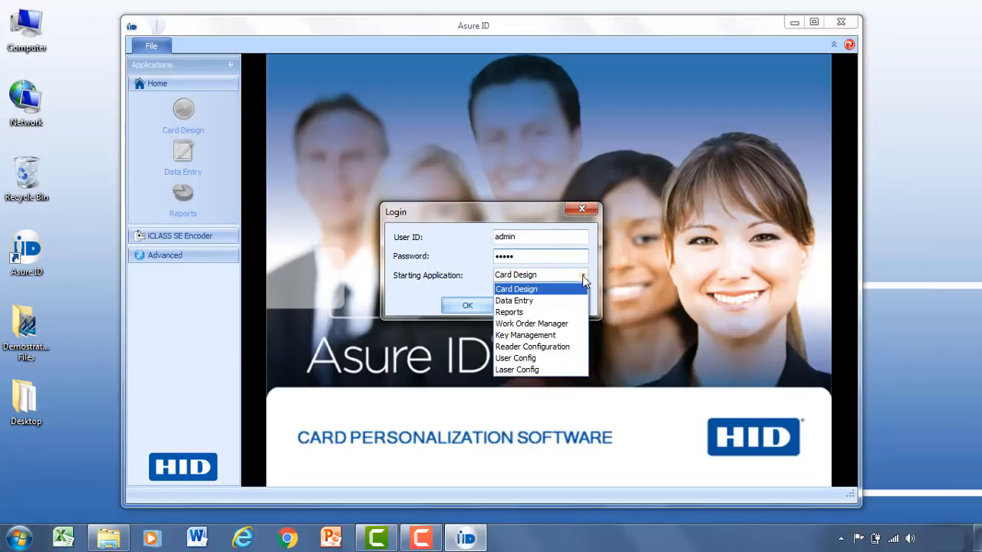
click(542, 289)
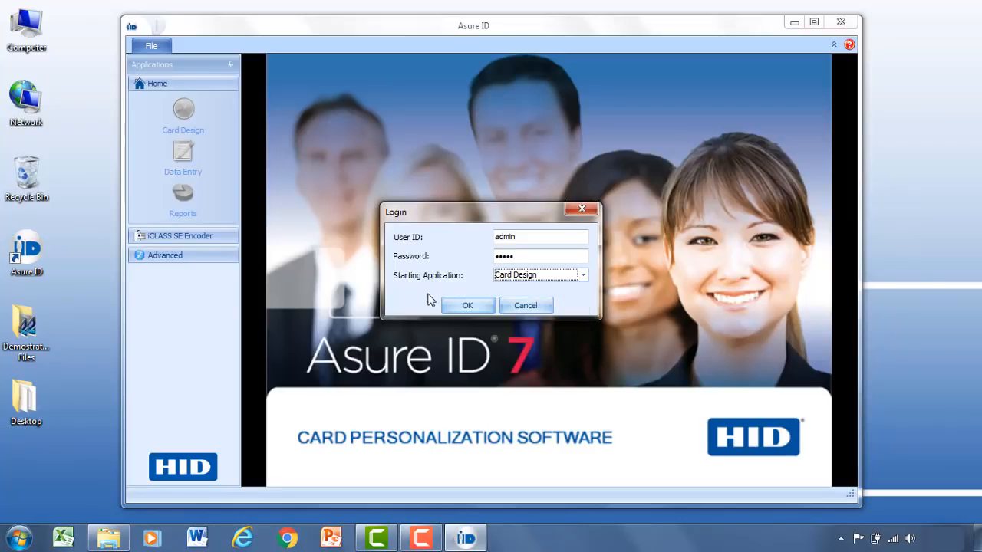
click(467, 305)
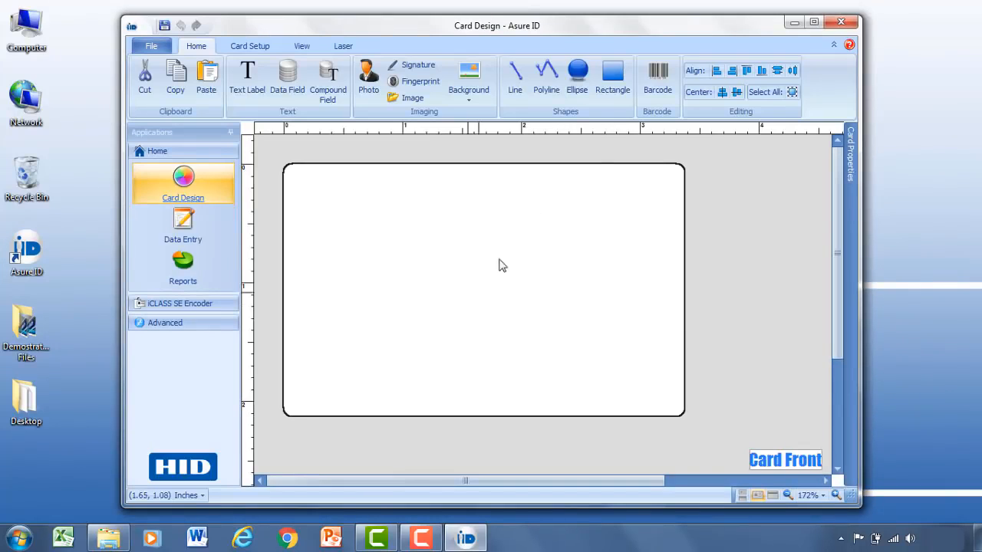
- Maximize the Asure ID window to fill the screen
click(815, 27)
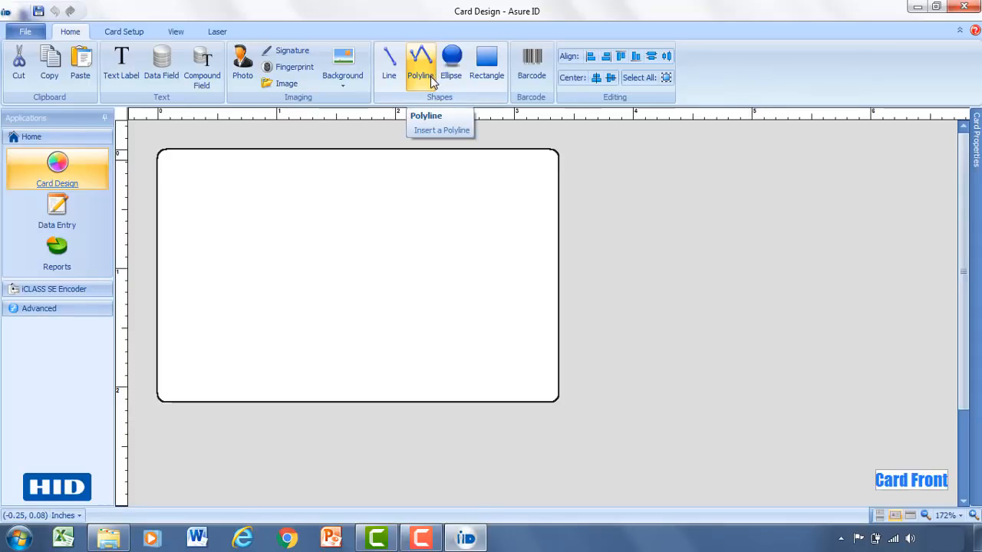
click(121, 34)
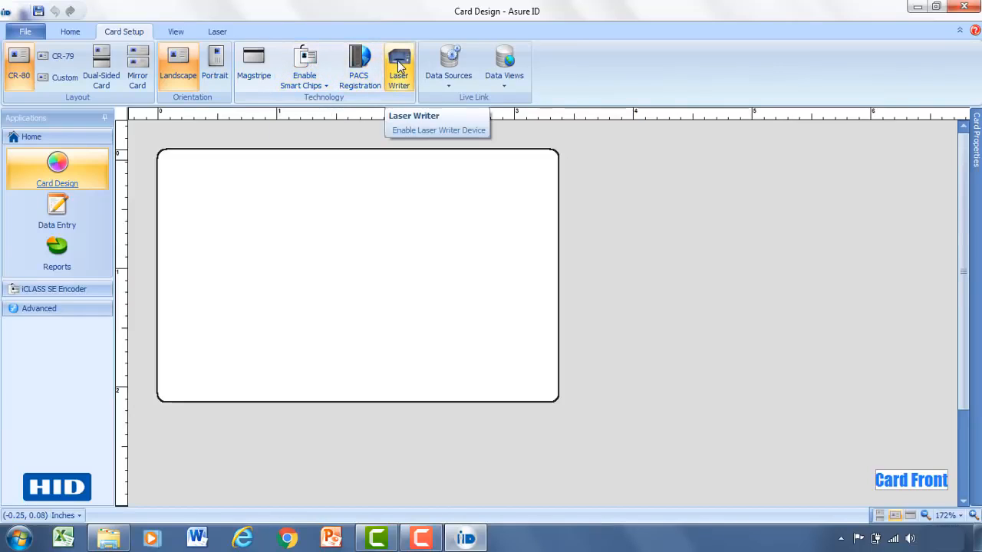
click(471, 83)
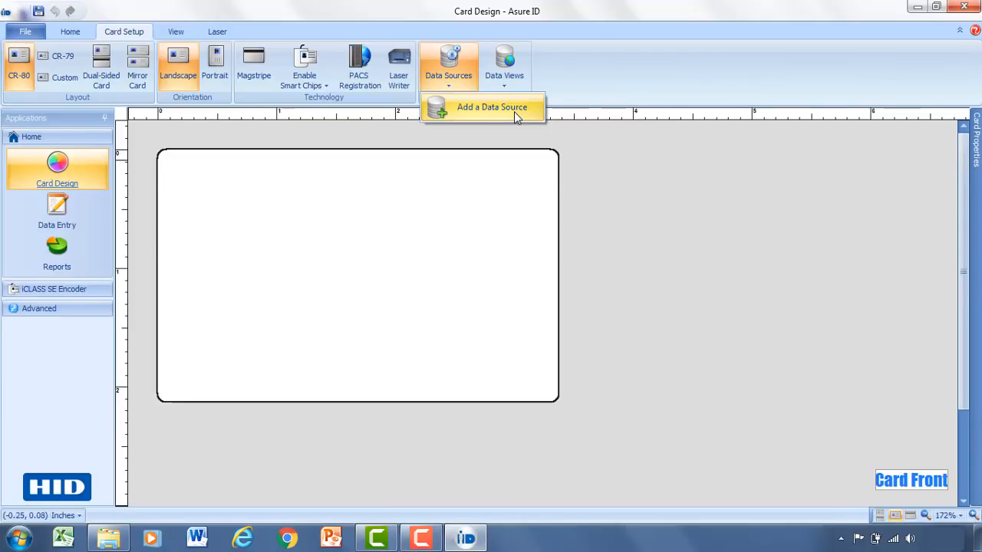
click(562, 86)
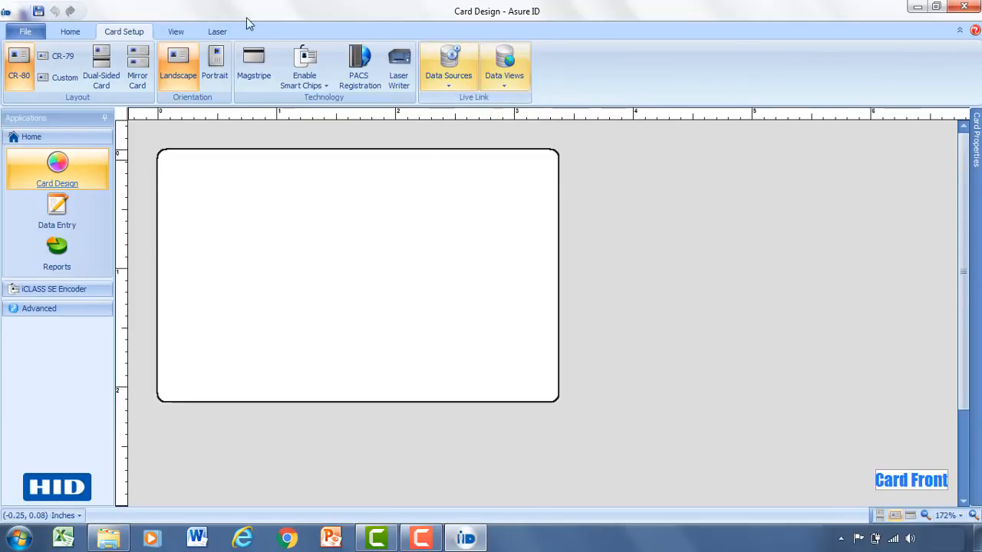
click(172, 32)
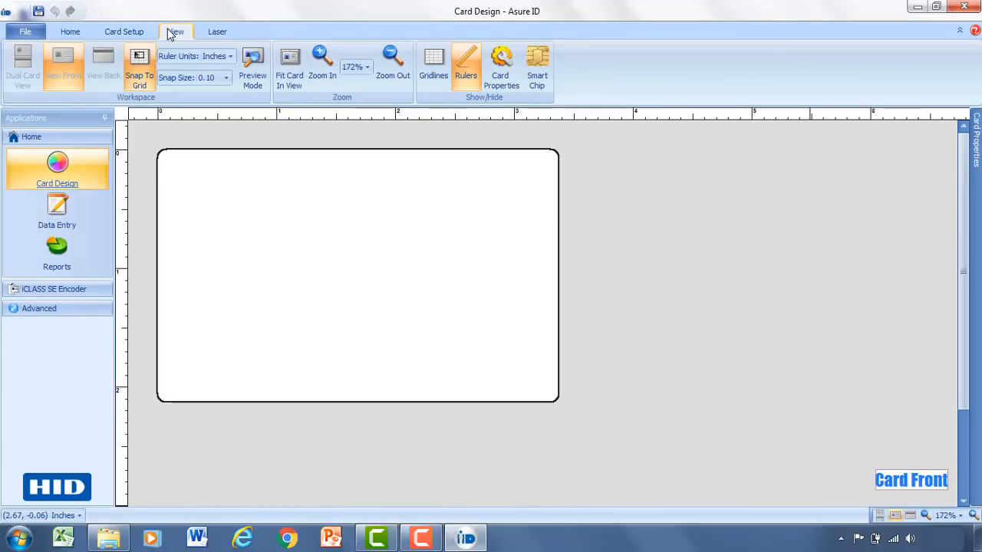
click(217, 33)
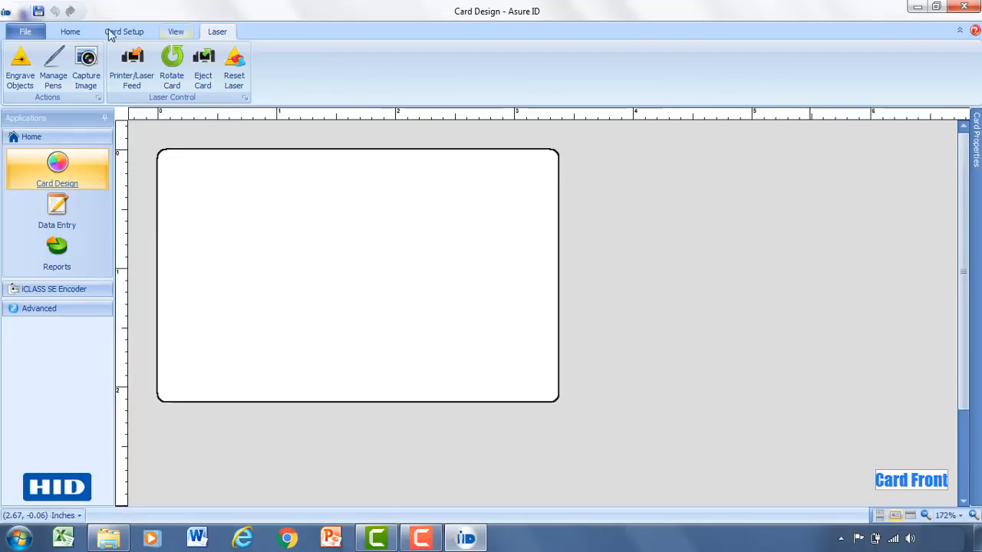
click(71, 31)
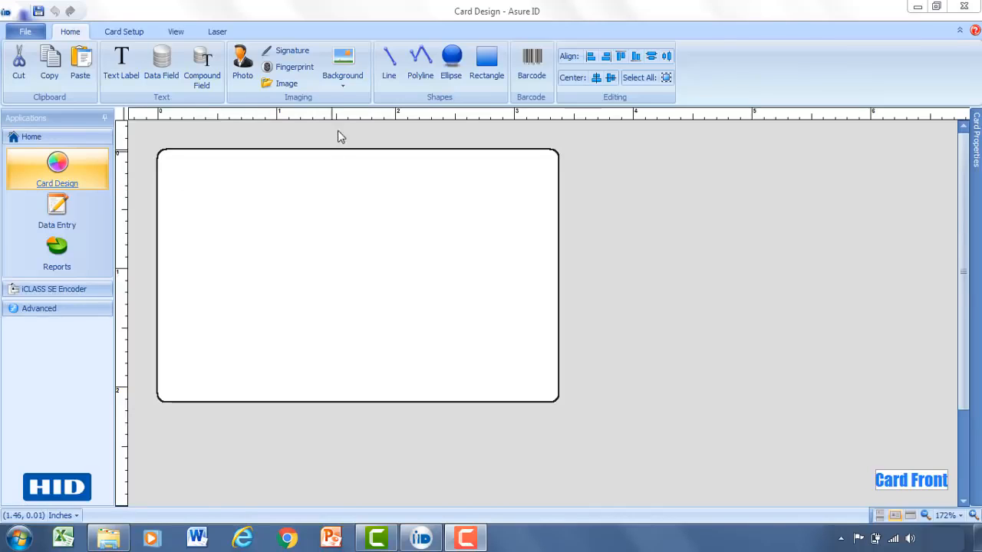
click(349, 83)
- Replace the card front's background picture with light lavender (R=192, G=192, B=255)
click(383, 127)
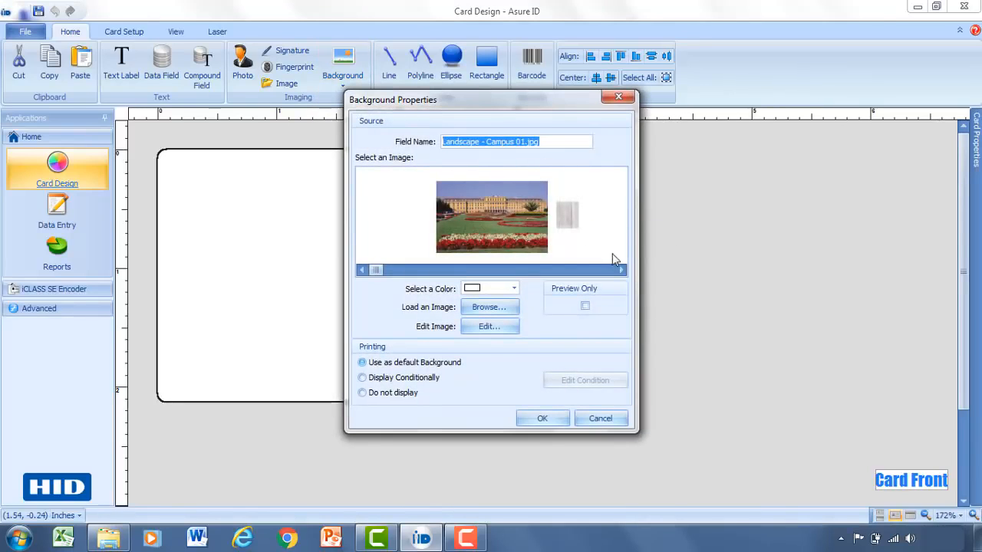
drag(622, 272, 622, 273)
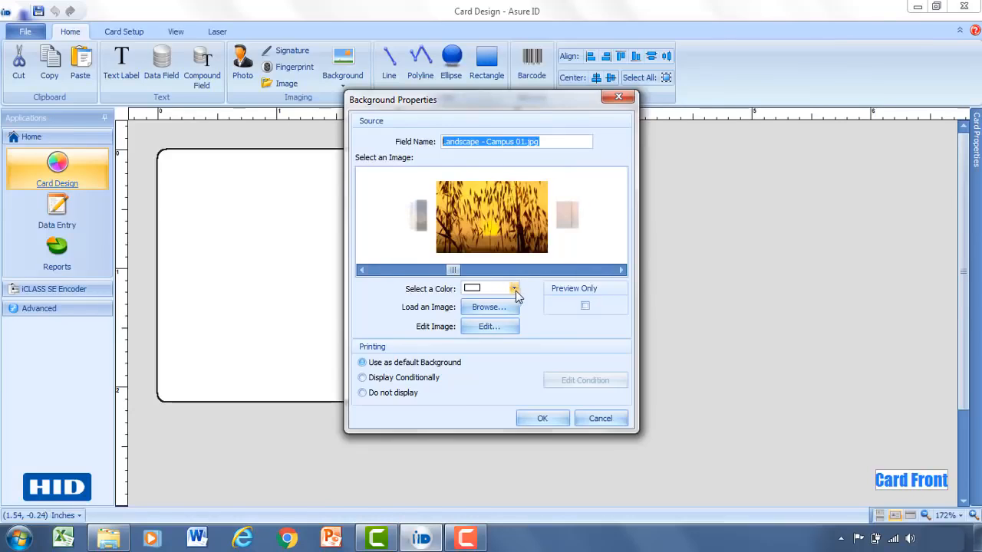
click(513, 290)
click(514, 288)
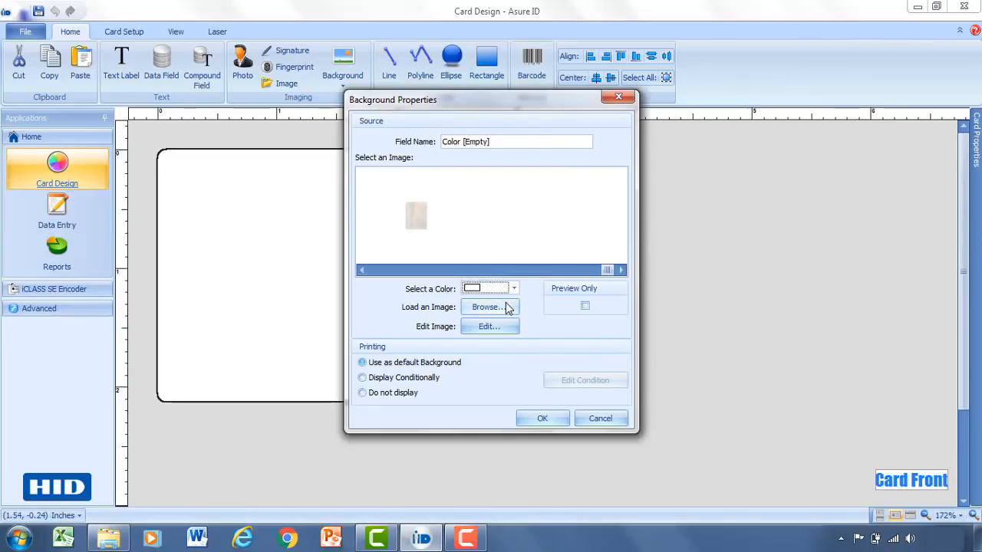
click(516, 290)
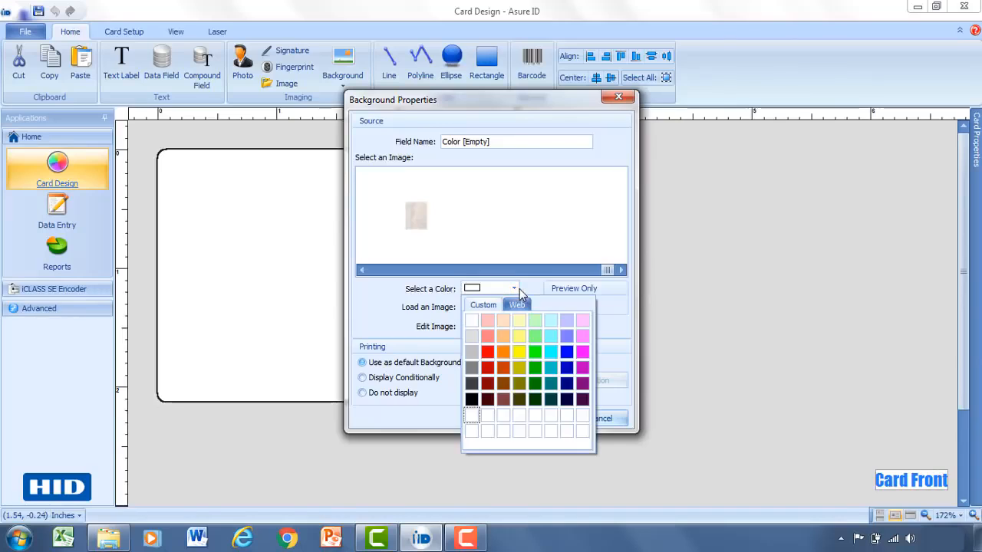
click(567, 320)
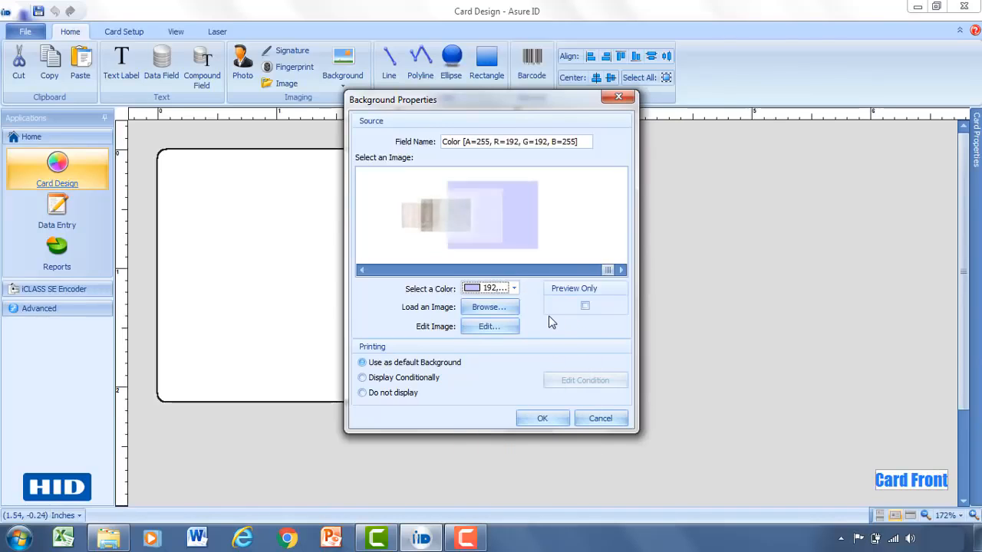
click(542, 418)
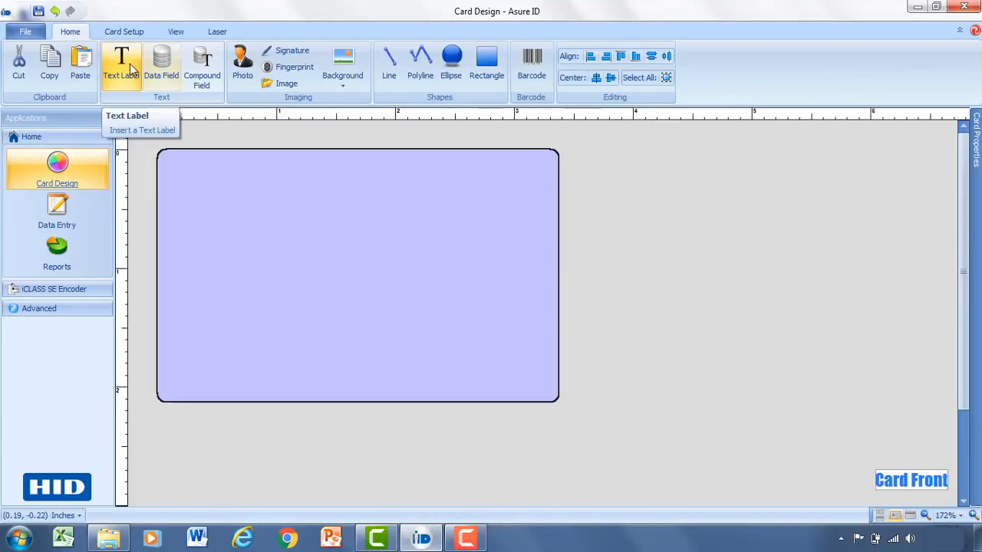
- Draw a text label near the card's top-left and enter HID GLOBAL as its text
click(128, 80)
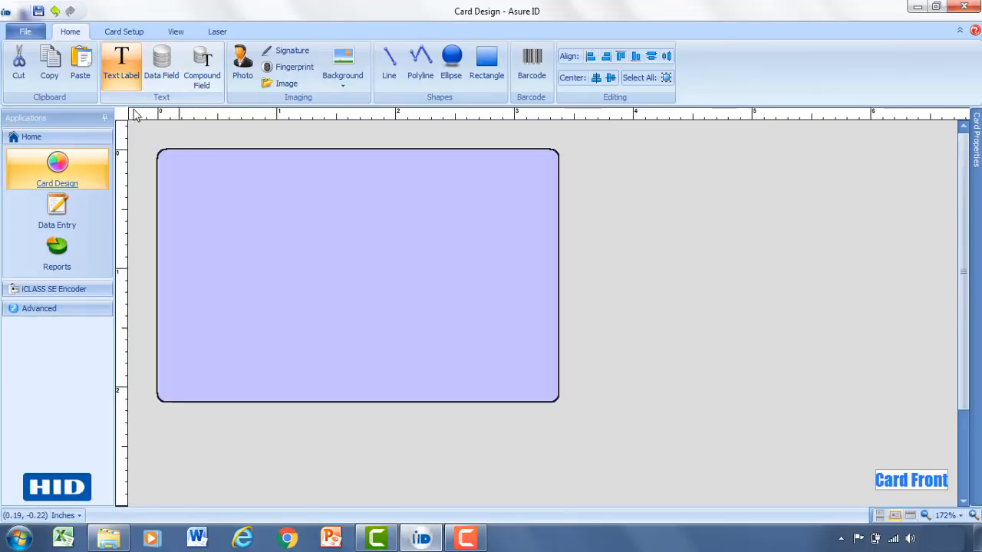
mouse_move(182, 175)
mouse_down()
mouse_move(286, 222)
mouse_move(379, 237)
mouse_up()
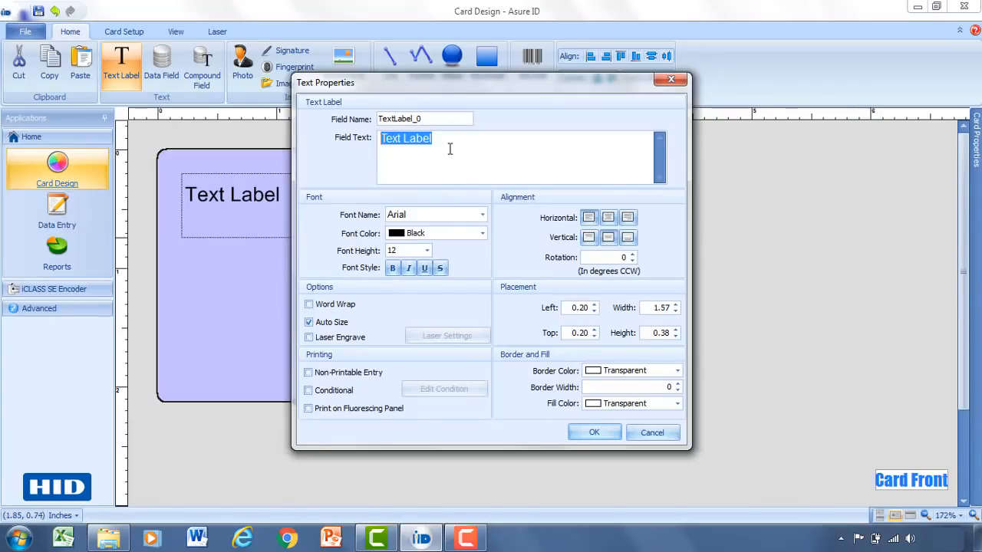
drag(434, 140, 372, 142)
text(HID GLOBAL)
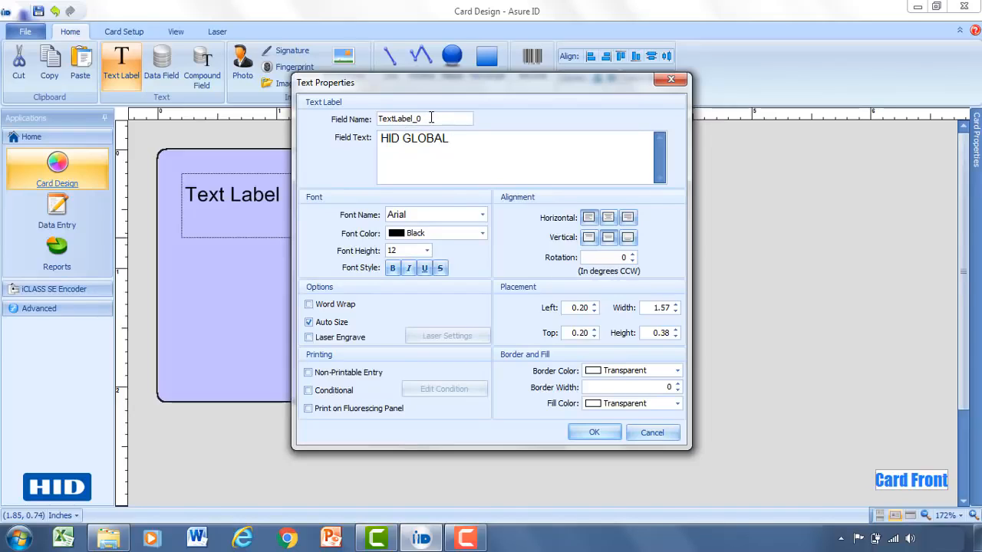
drag(379, 119, 427, 119)
click(428, 119)
- Format the label as dark blue Arial at height 16, then nudge it up-left
click(482, 215)
scroll(519, 244, down, 15)
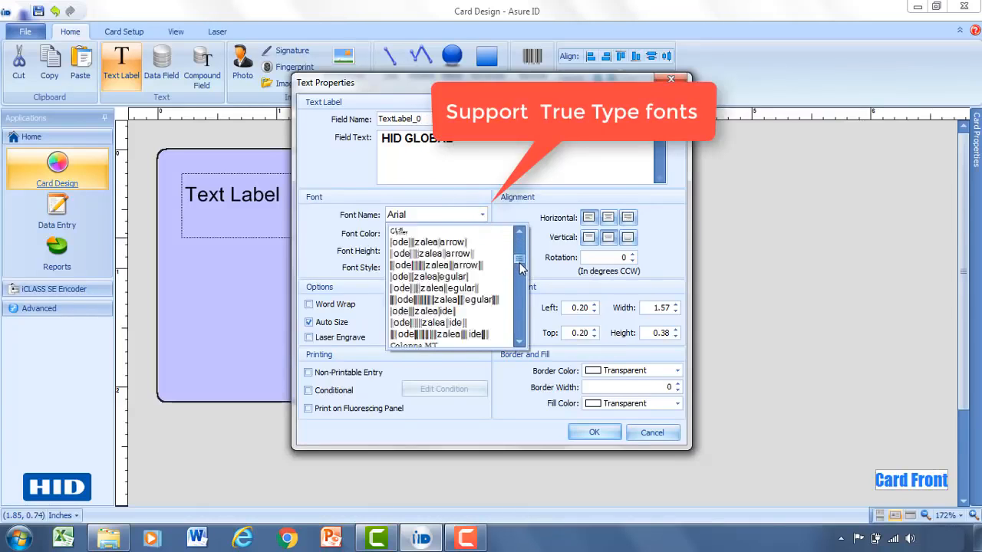
scroll(445, 312, down, 2)
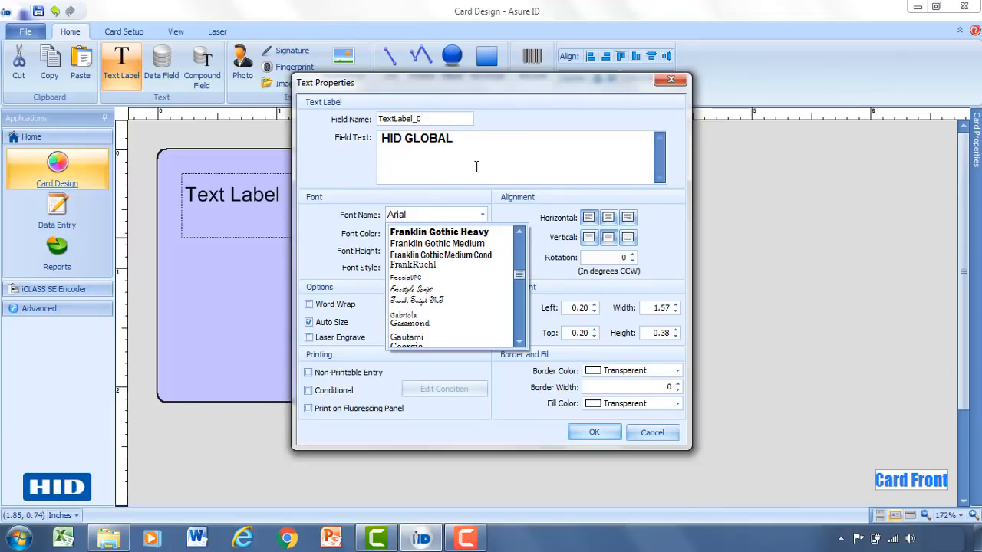
click(476, 167)
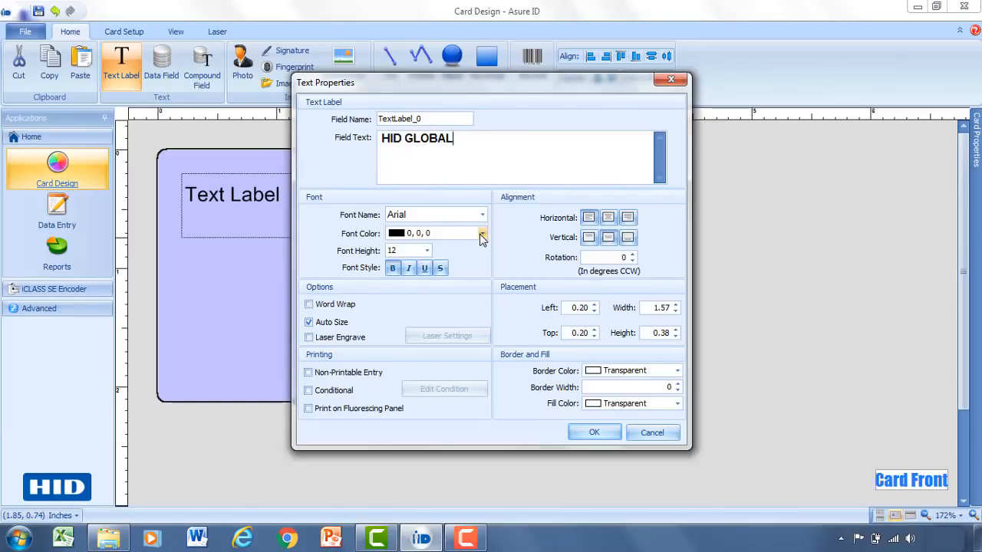
click(481, 234)
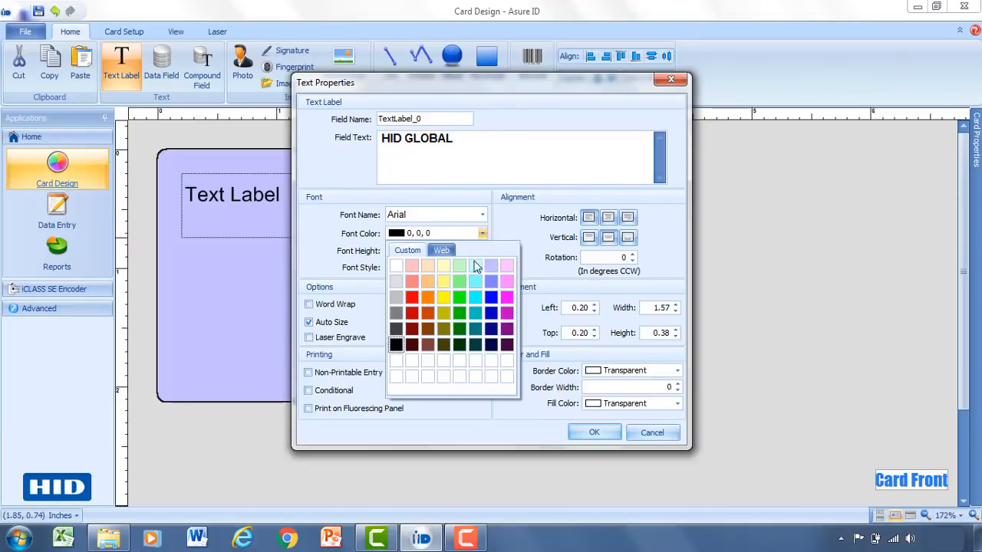
click(493, 315)
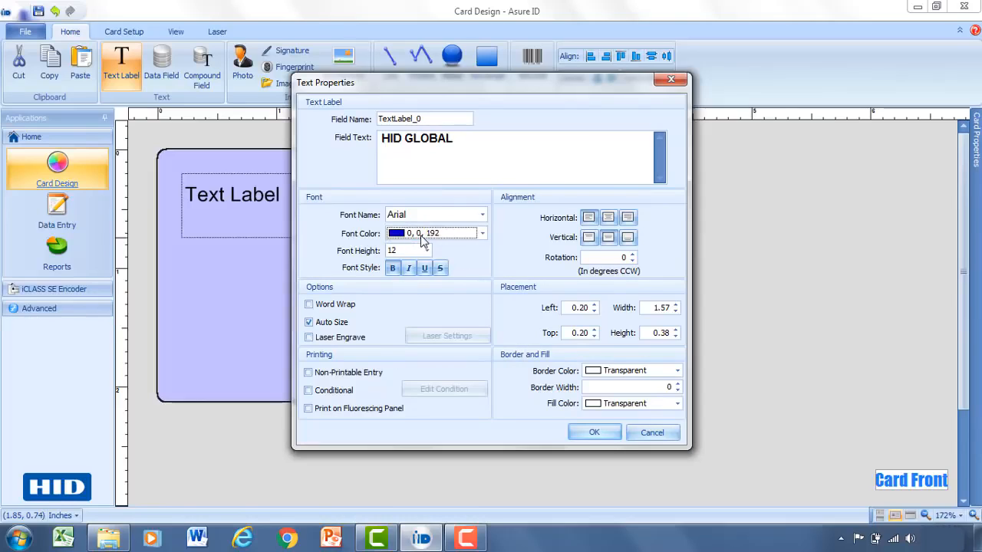
click(427, 250)
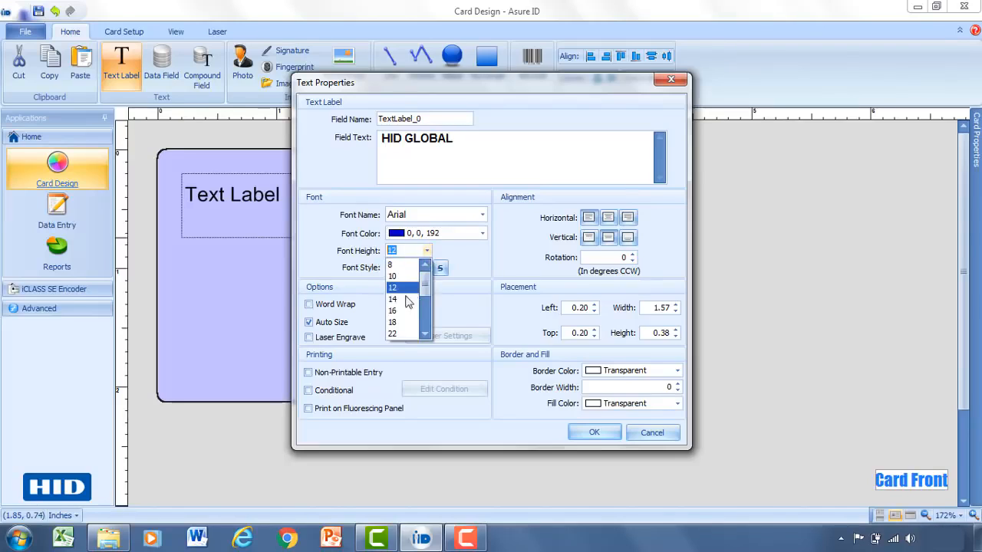
click(402, 319)
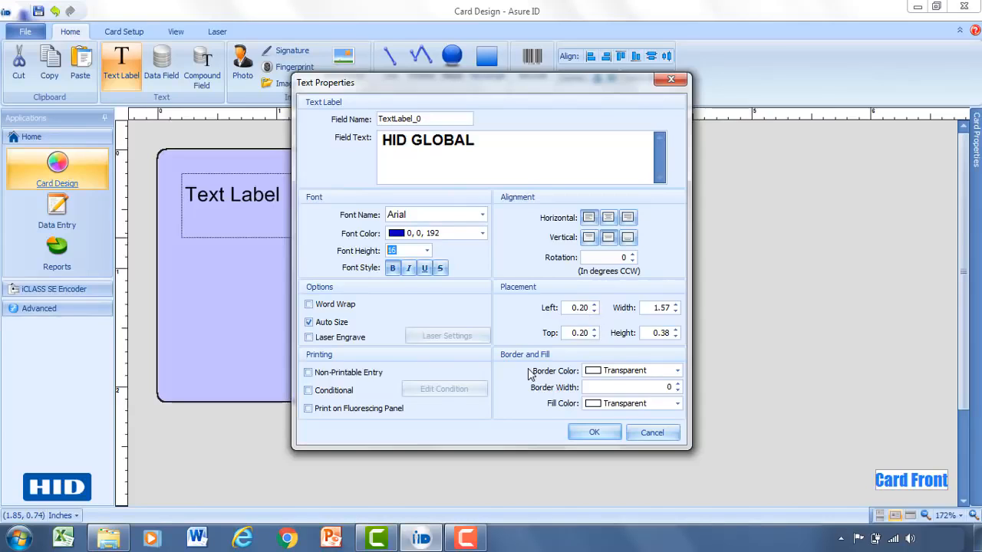
click(589, 435)
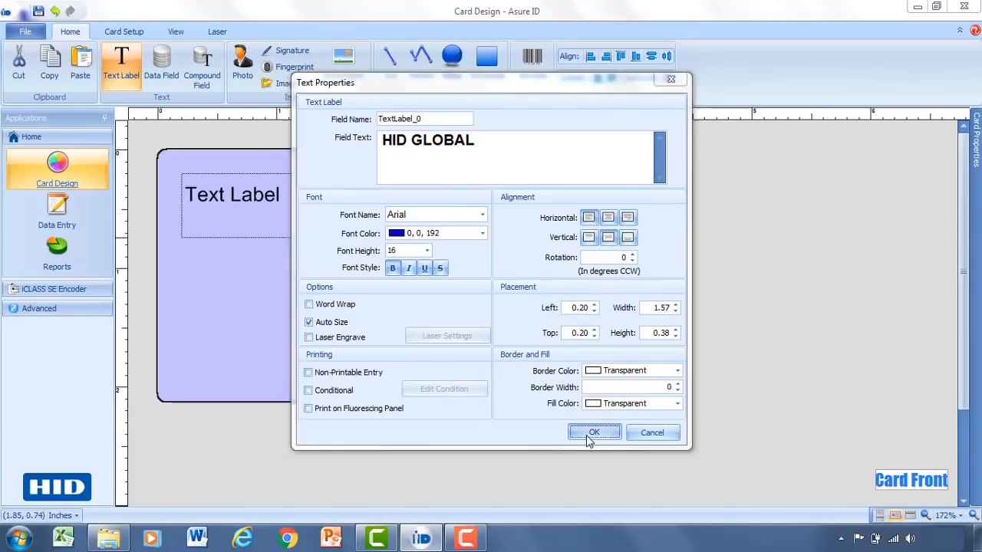
drag(304, 208, 294, 197)
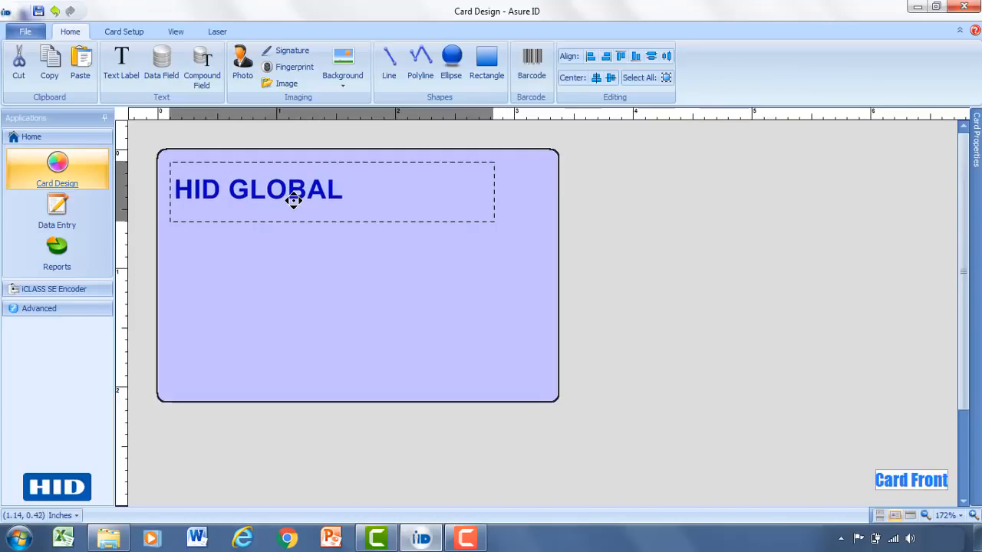
- Draw a photo frame on the card's right side and name it EMP Photo
click(294, 249)
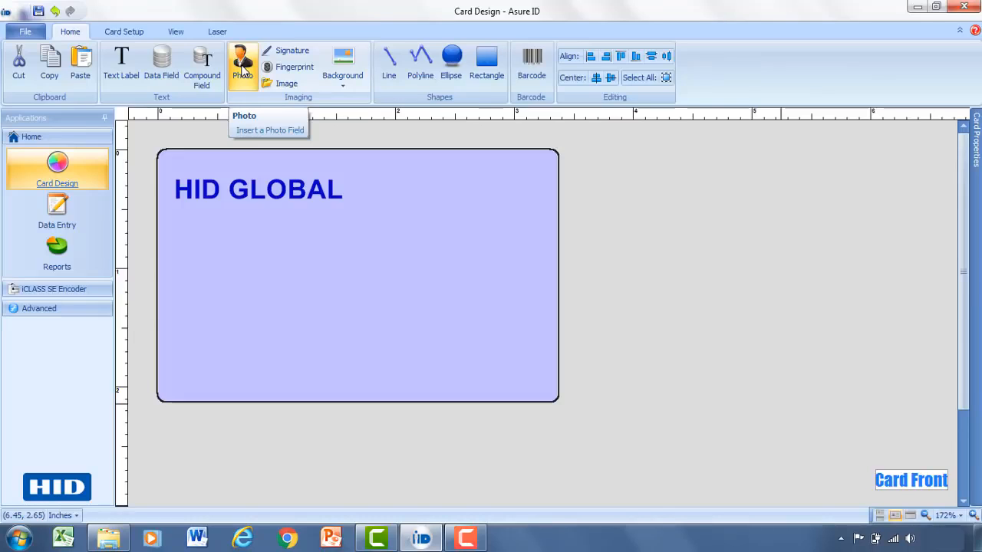
click(242, 68)
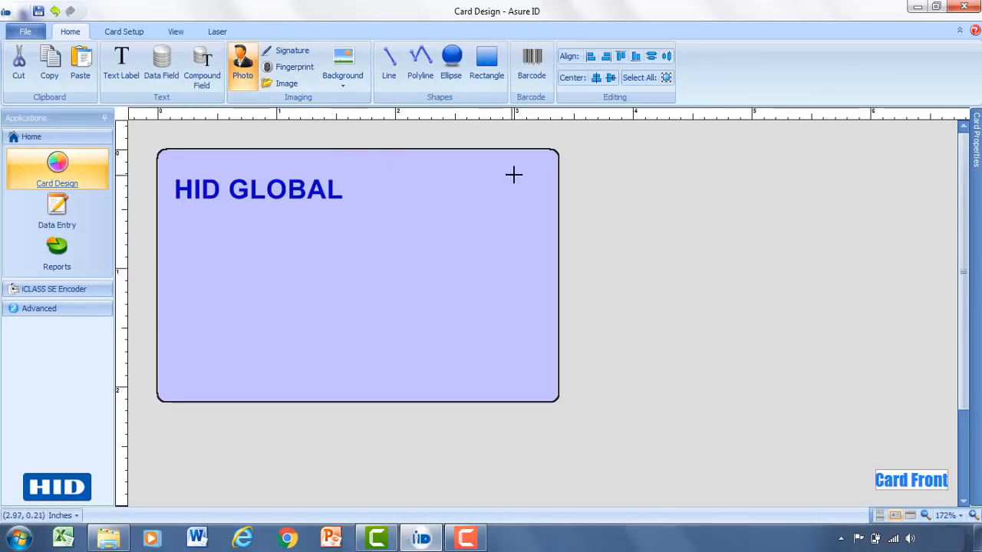
drag(527, 174, 390, 340)
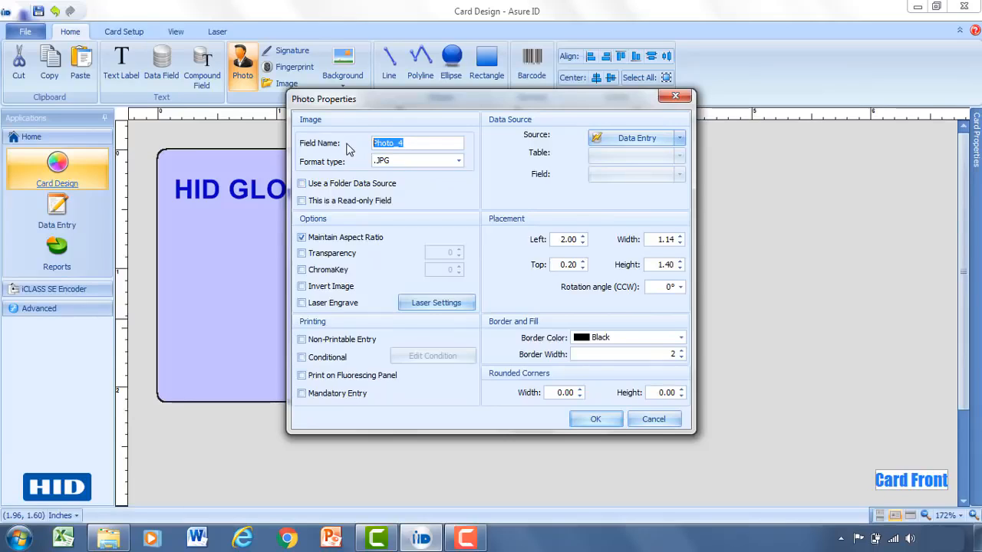
click(418, 143)
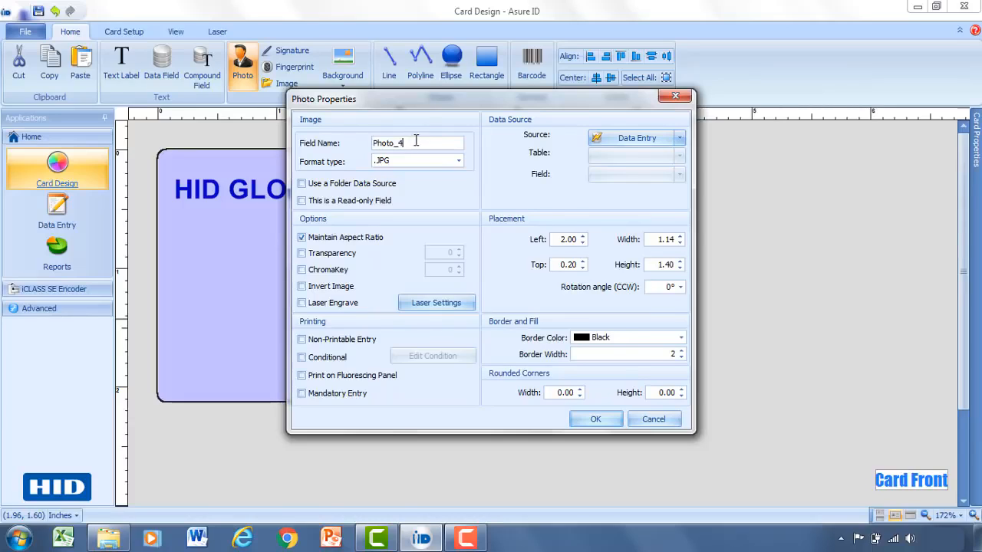
drag(406, 144, 366, 144)
text(EMP Photo)
- Keep the photo format as .JPG and the source as Data Entry, and confirm
click(458, 160)
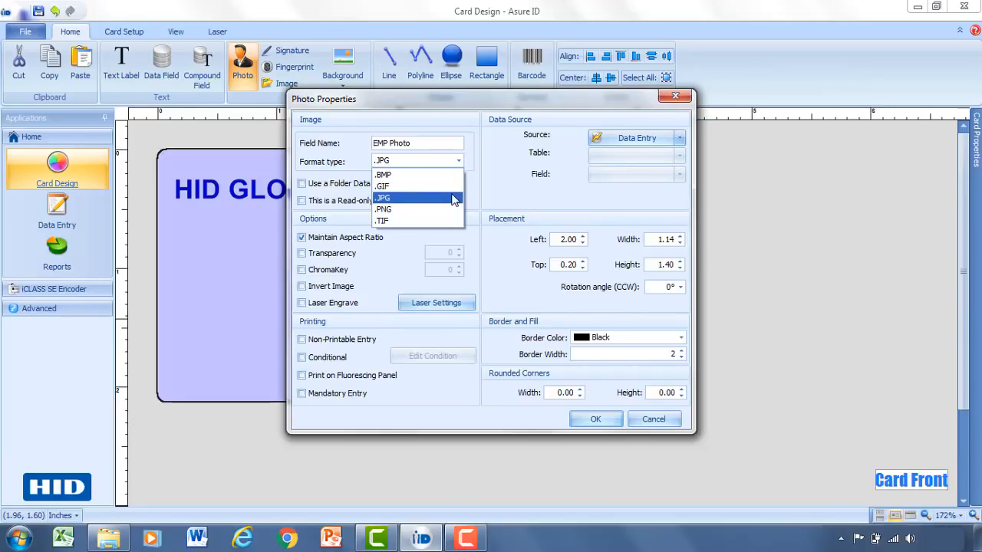
click(456, 197)
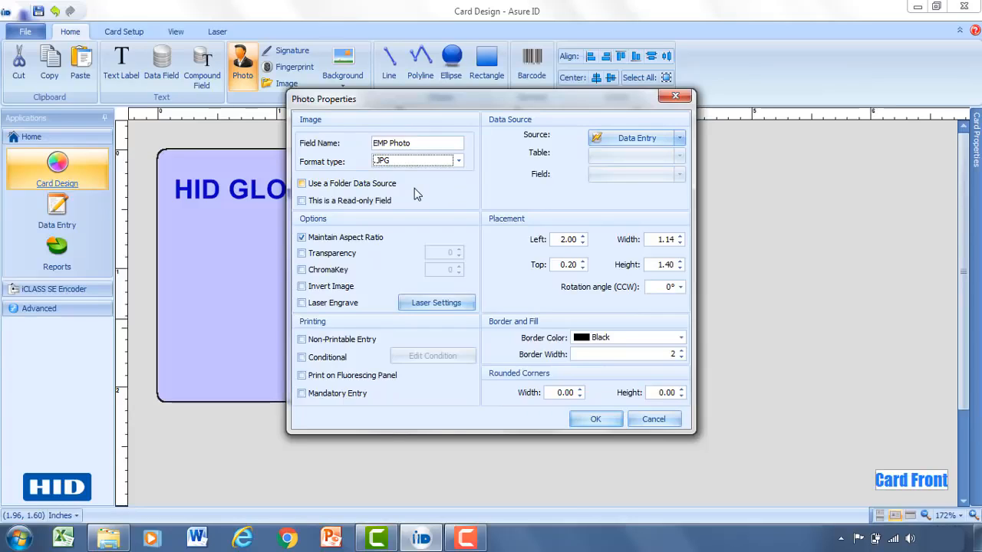
click(302, 184)
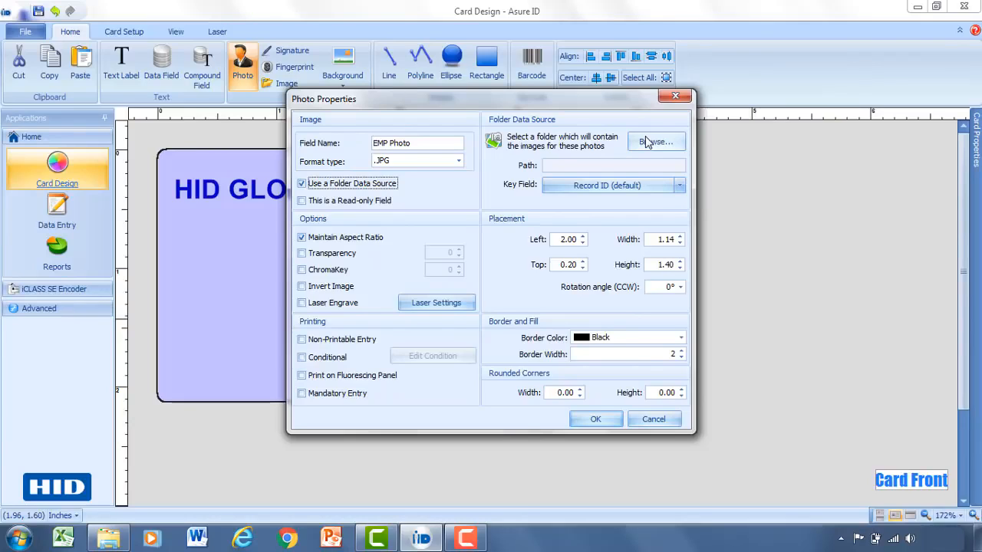
click(302, 185)
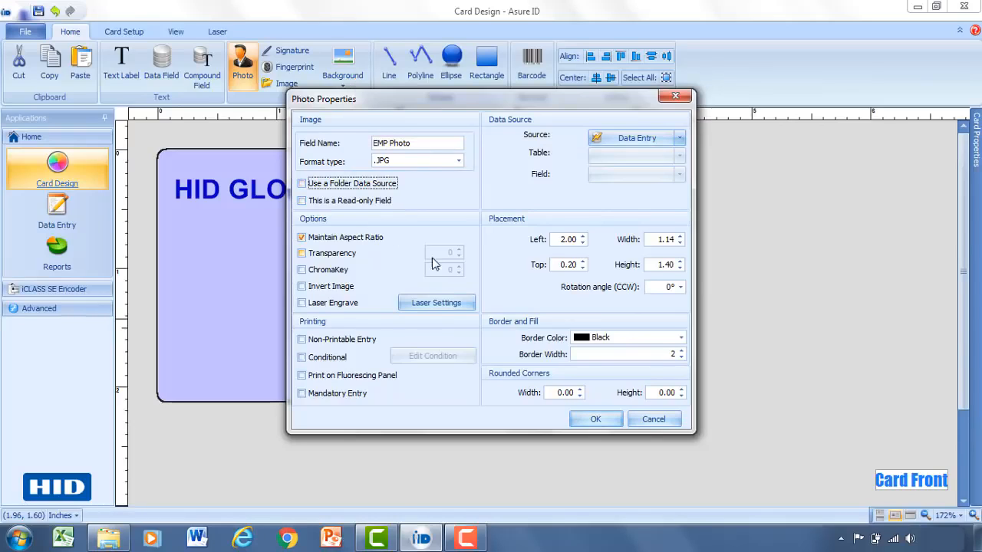
click(594, 420)
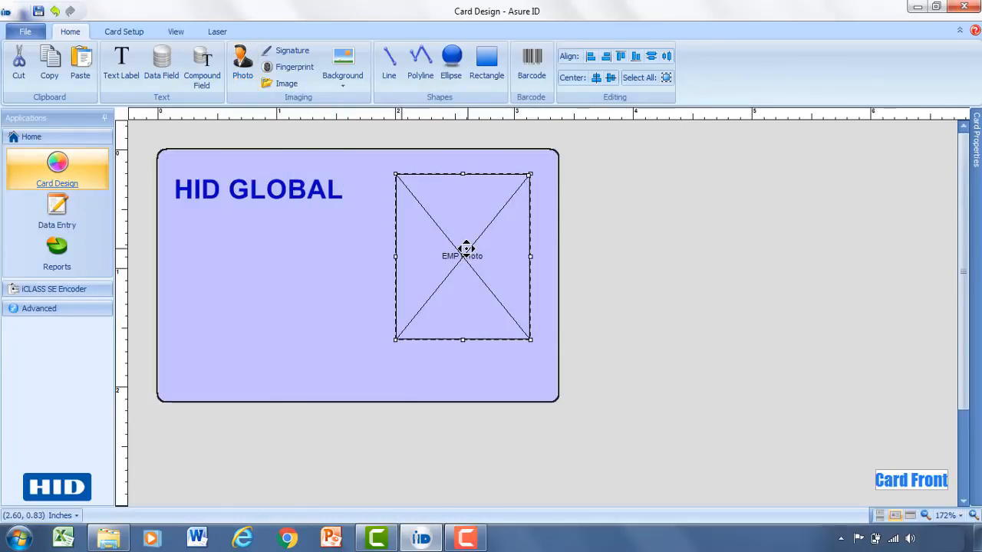
- Lower the EMP Photo box slightly and draw a data field under the HID GLOBAL title
drag(464, 253, 461, 281)
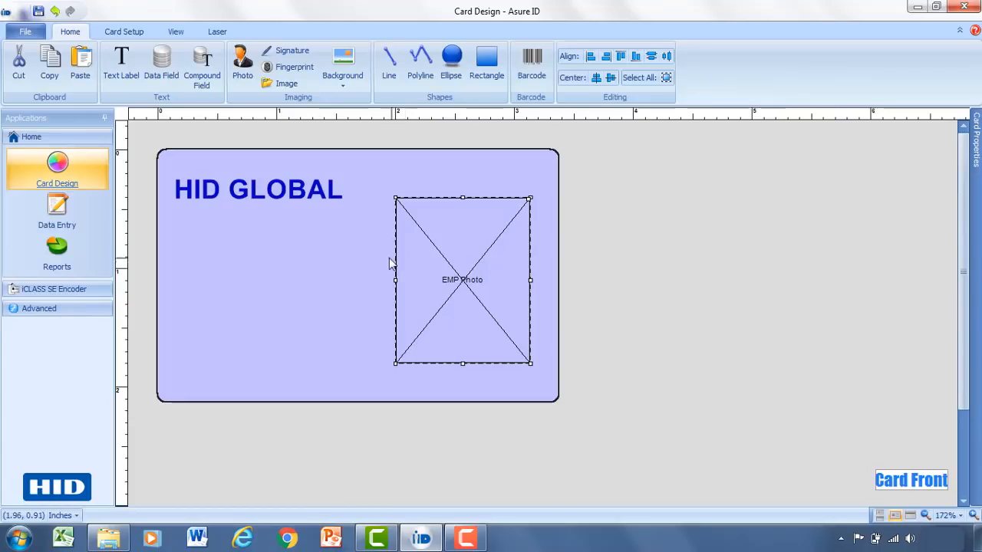
click(161, 66)
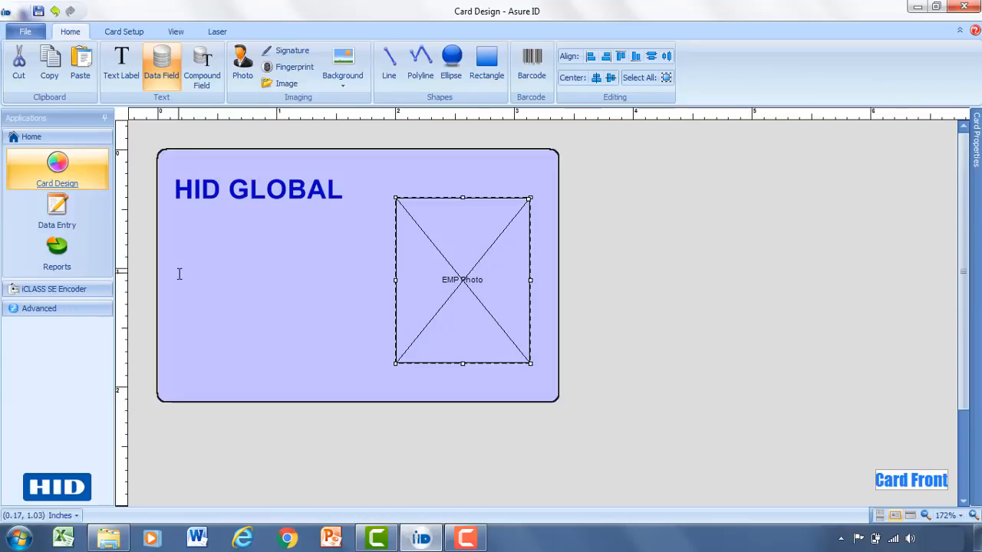
drag(181, 269, 351, 291)
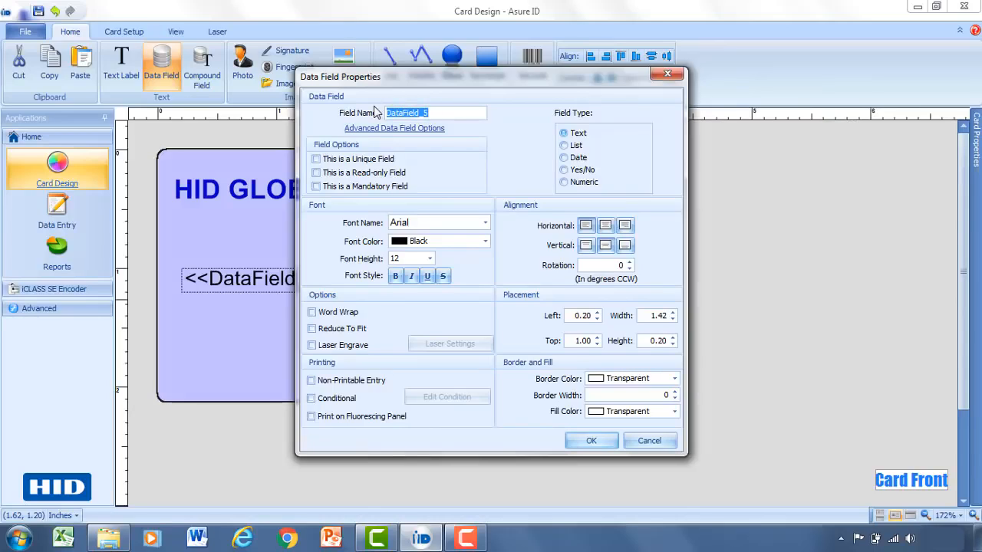
- Name the new data field First Name and shift it slightly left
text(F)
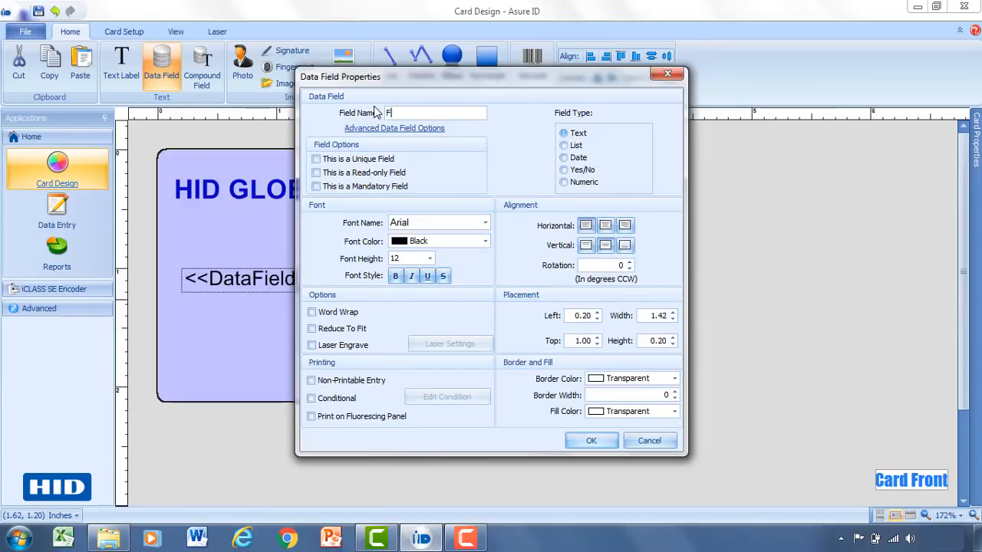
text(irst Name)
click(584, 440)
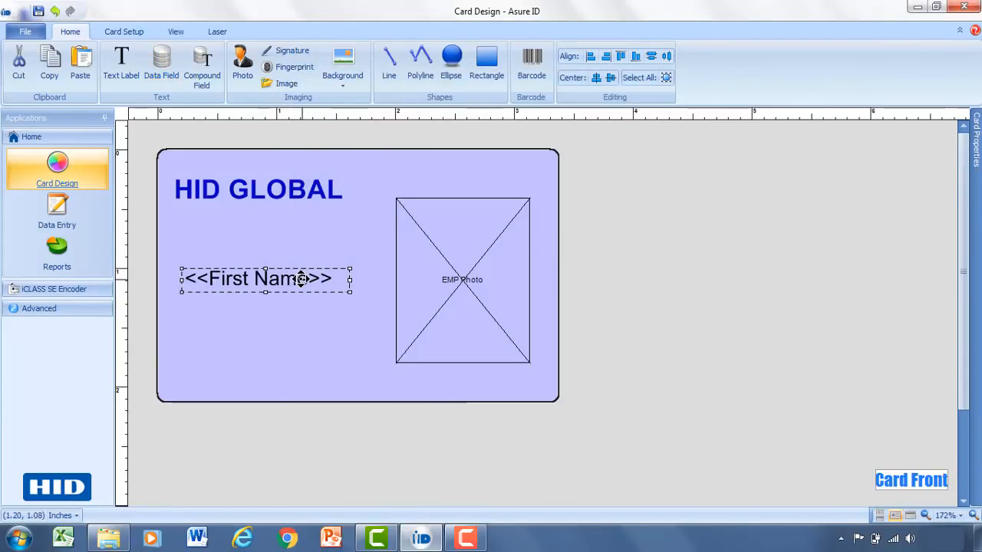
drag(307, 278, 293, 277)
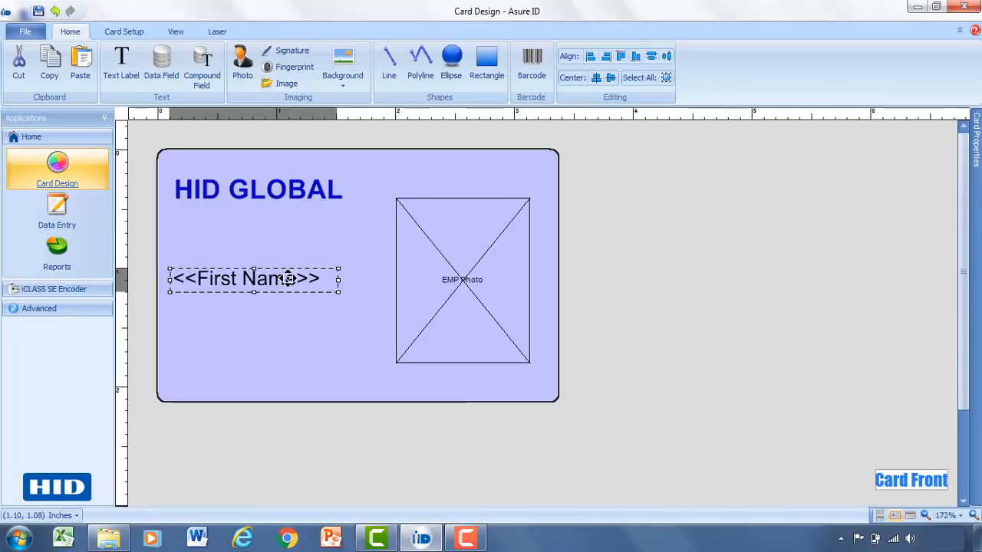
click(170, 68)
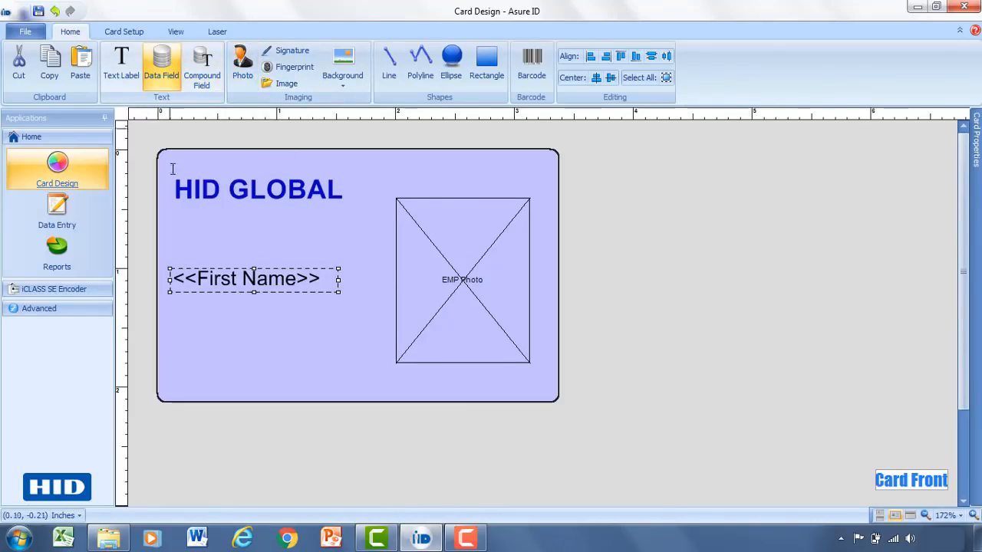
- Draw a data field named Last Name under First Name and nudge it up
mouse_move(170, 304)
mouse_down()
mouse_move(255, 345)
mouse_move(351, 335)
mouse_up()
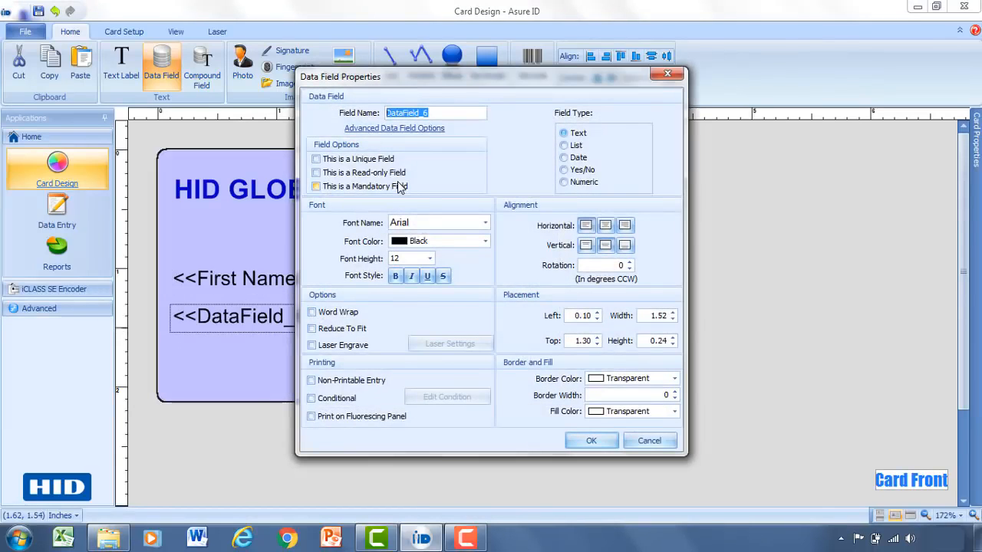
drag(434, 113, 378, 113)
text(Last)
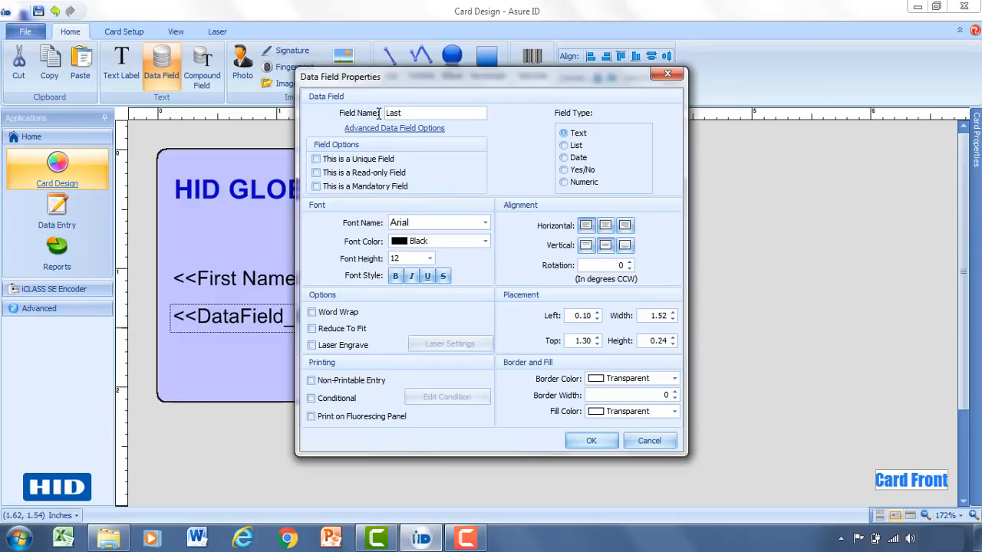
text( Name)
click(591, 441)
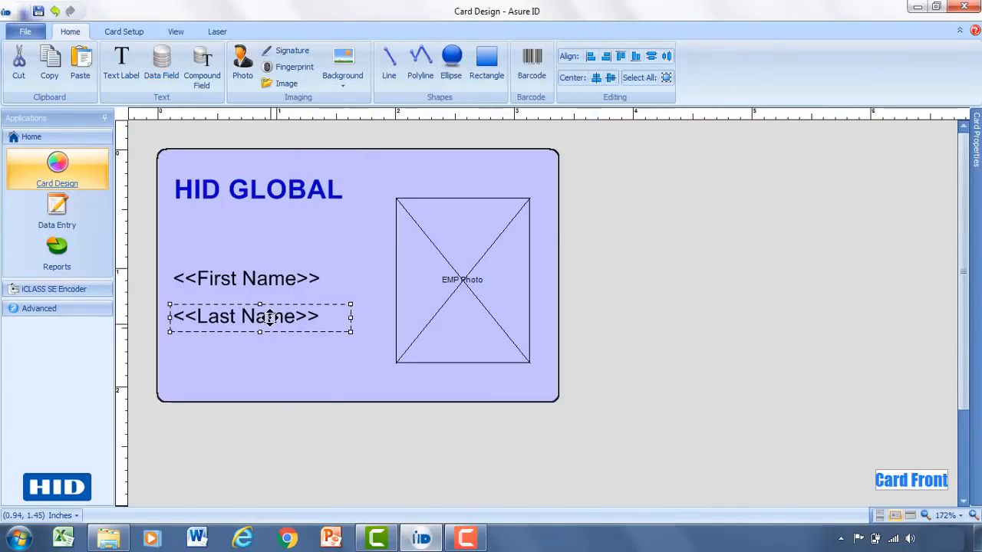
drag(271, 309, 271, 308)
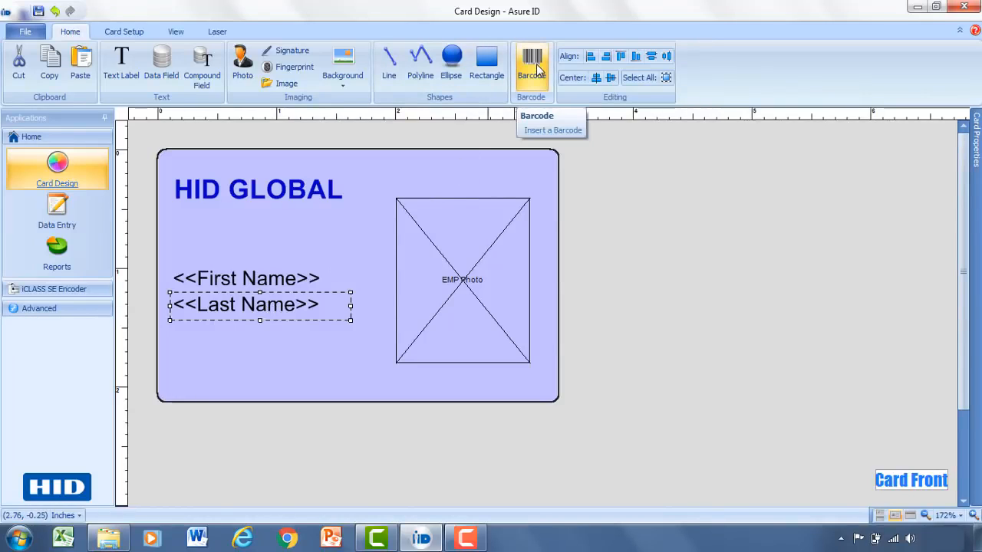
- Draw a barcode below the name fields, name it Barcode_ID, and keep type Code 39
click(537, 69)
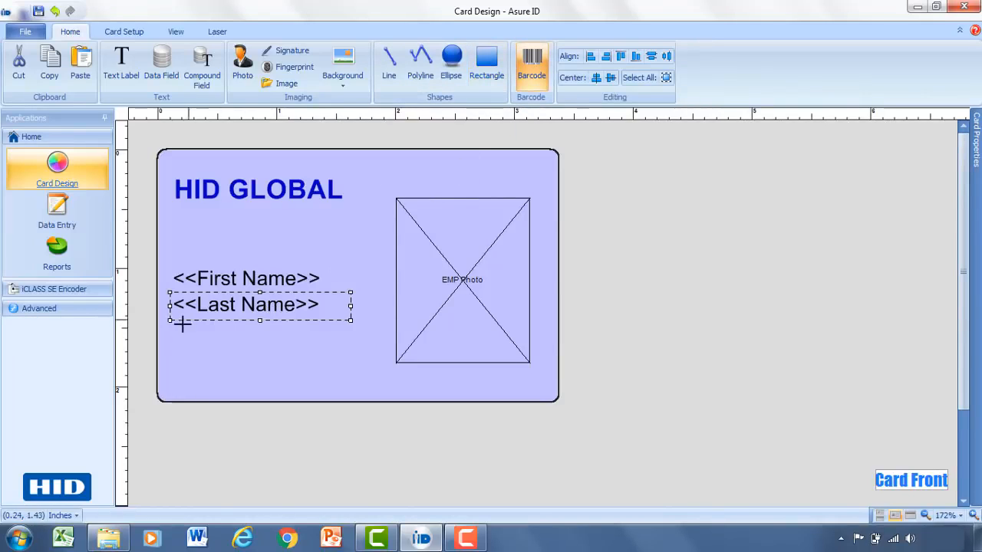
drag(170, 340, 344, 384)
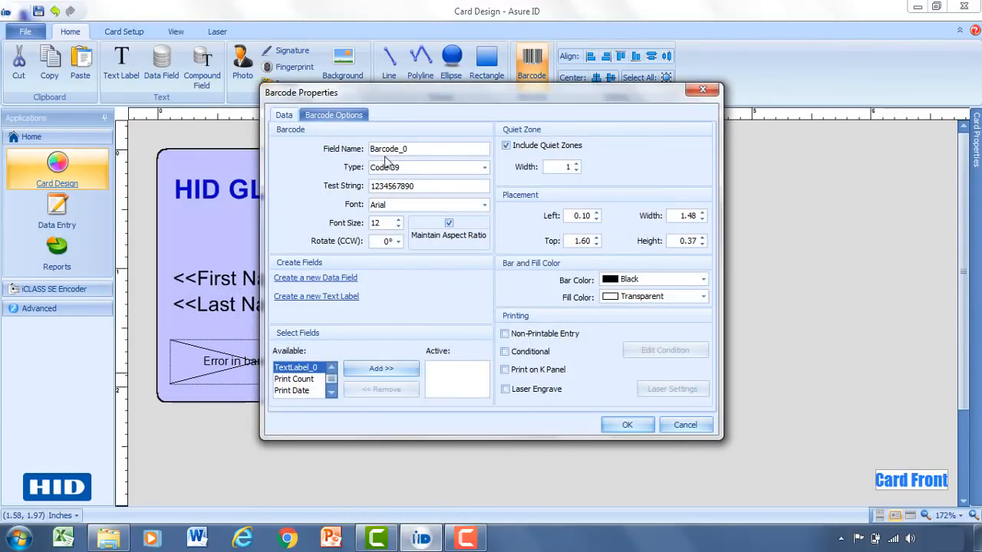
drag(426, 148, 364, 145)
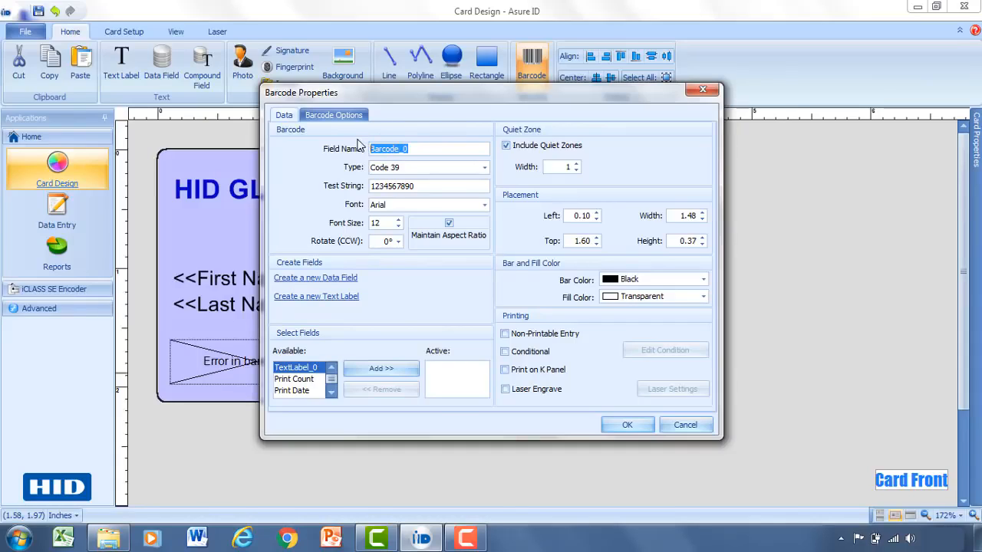
text(B)
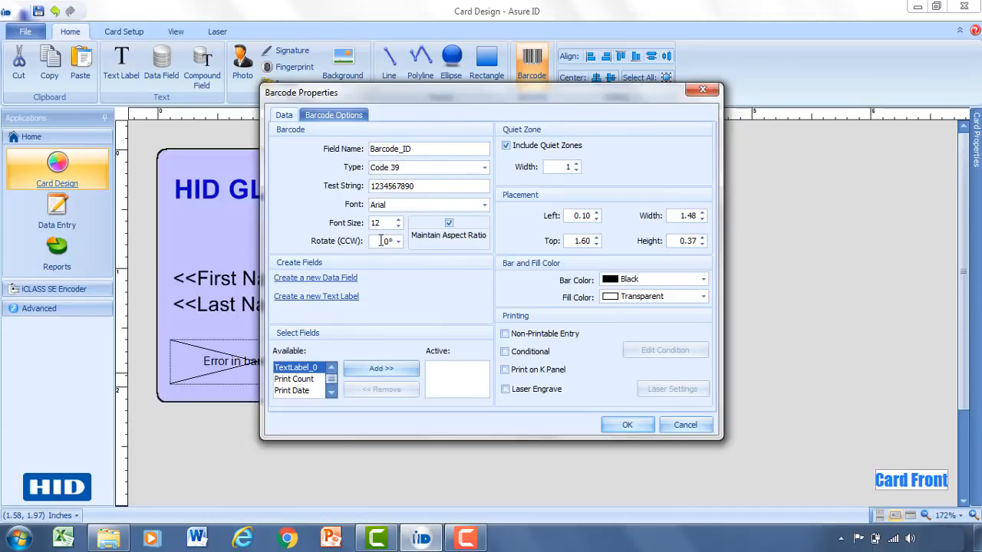
click(331, 117)
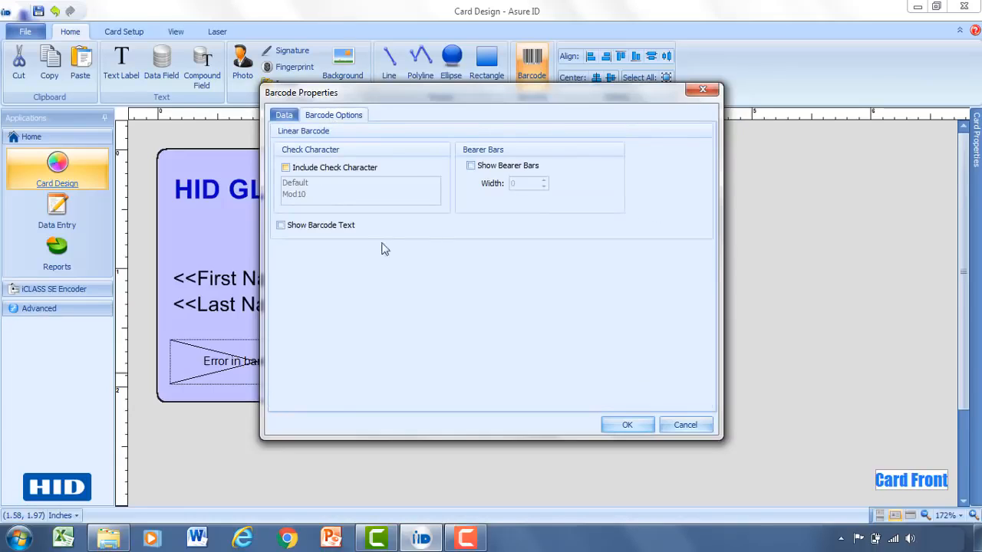
click(291, 115)
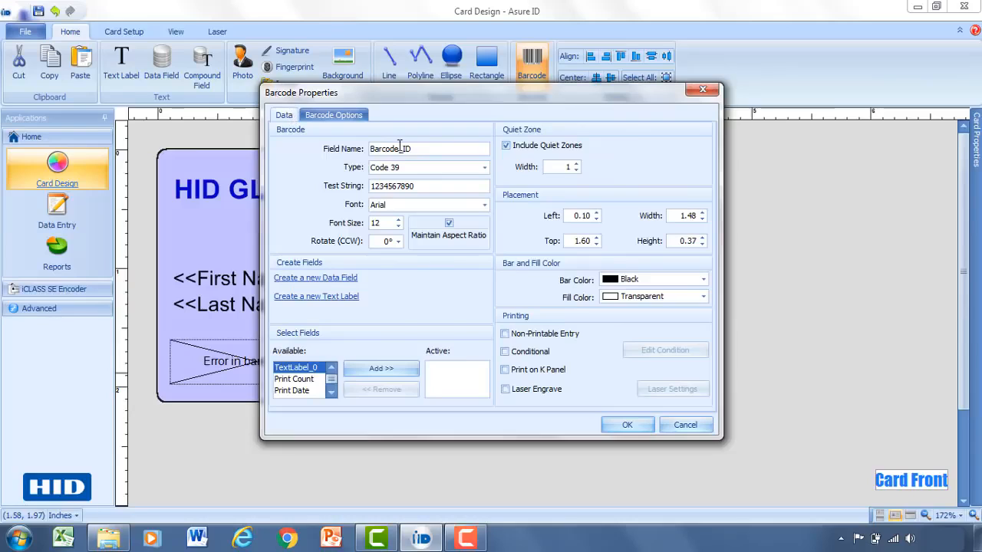
click(483, 167)
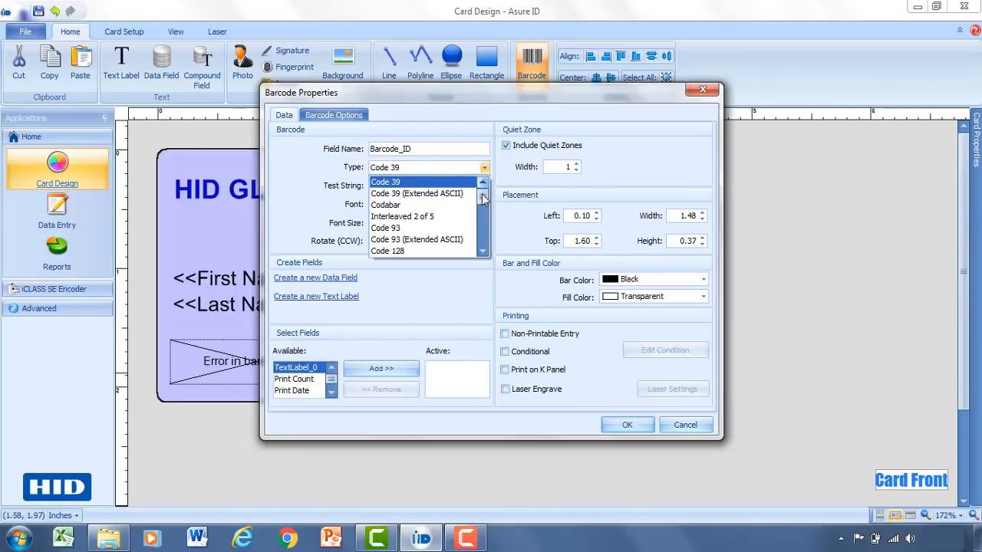
drag(482, 192, 482, 238)
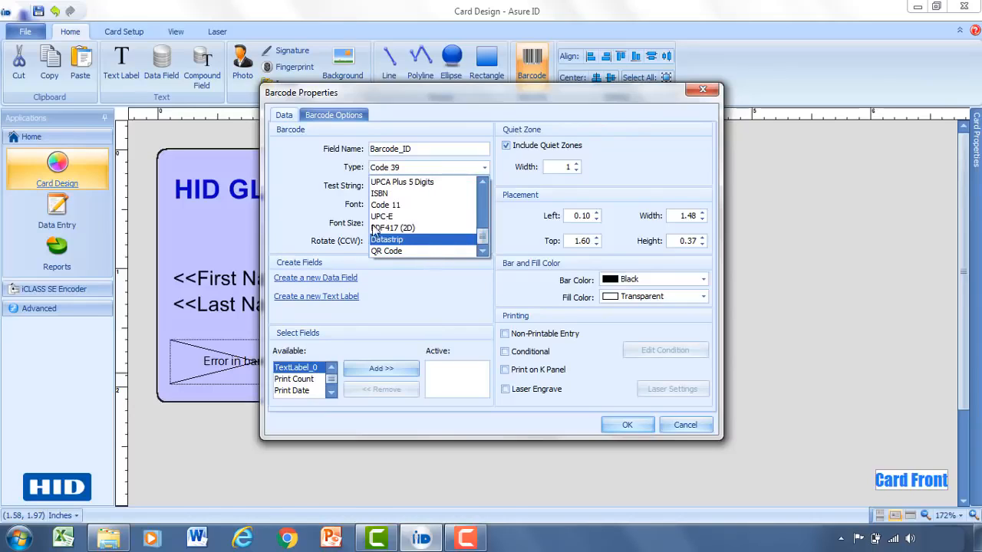
click(301, 173)
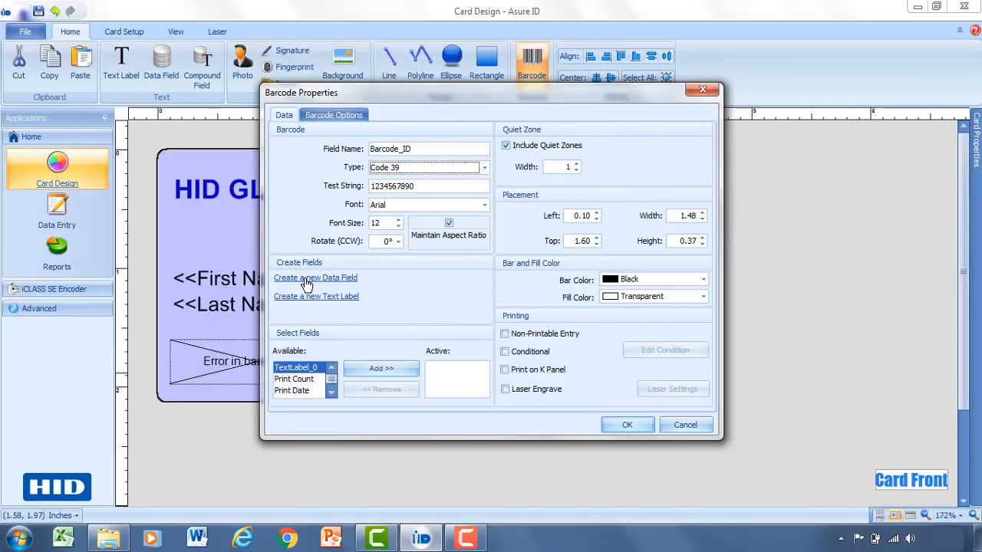
- Create a new numeric data field called Employee Number
click(305, 280)
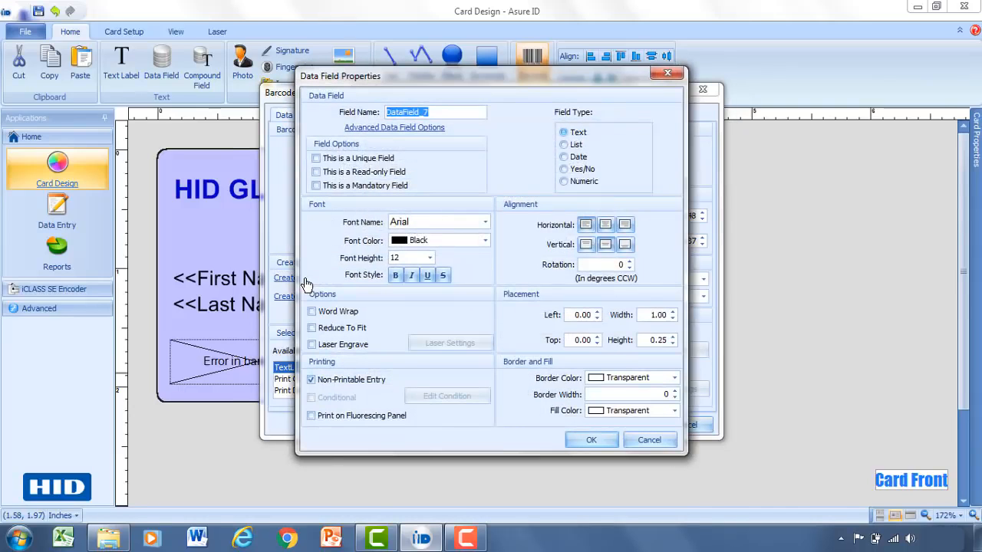
drag(431, 112, 371, 111)
text(Employee)
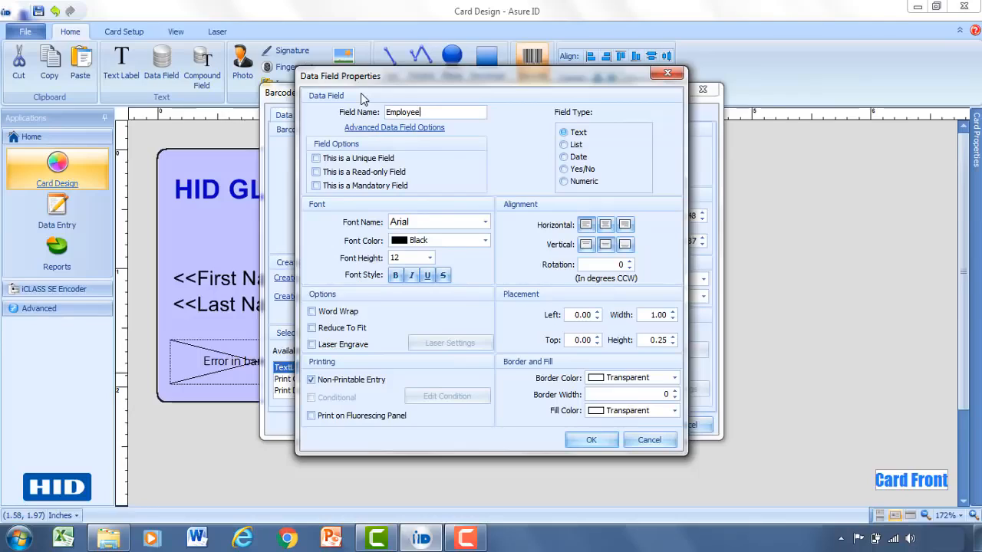
text( Number)
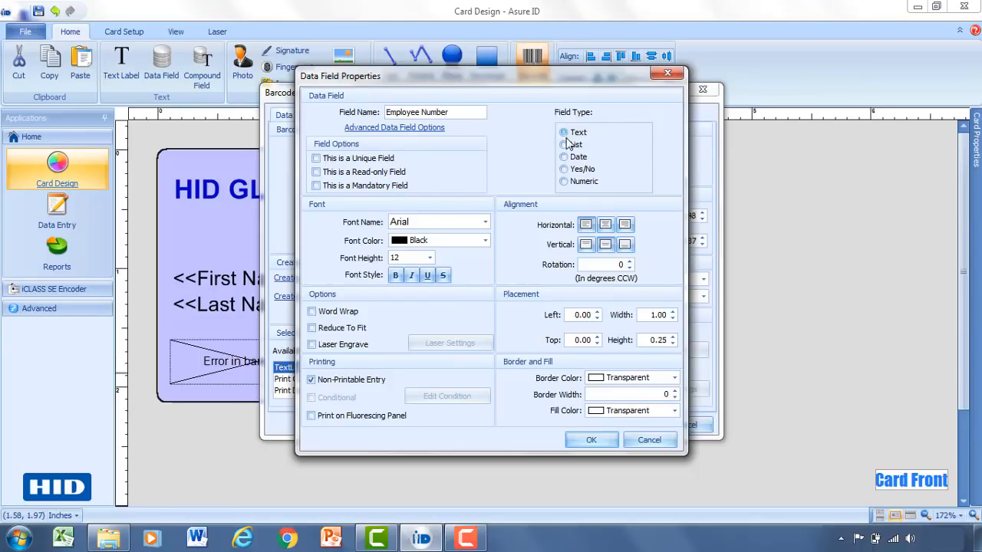
click(580, 181)
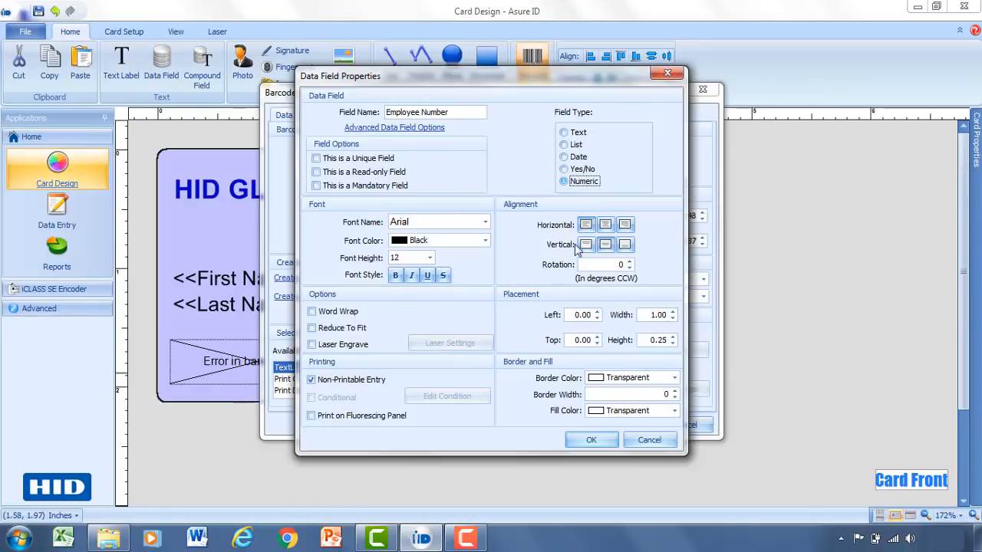
click(589, 441)
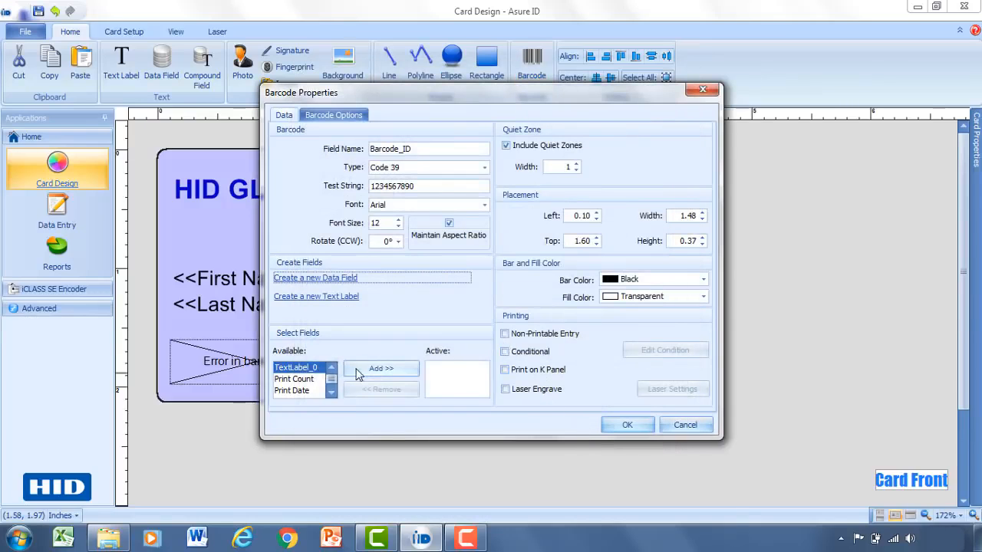
- Set Employee Number as the barcode's data source and apply the barcode settings
click(333, 393)
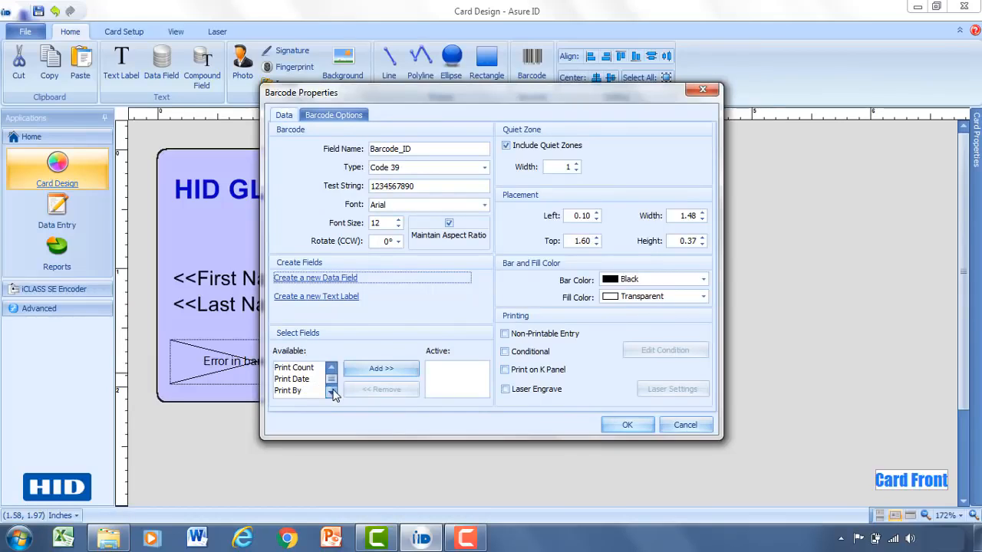
click(333, 393)
click(333, 392)
click(333, 393)
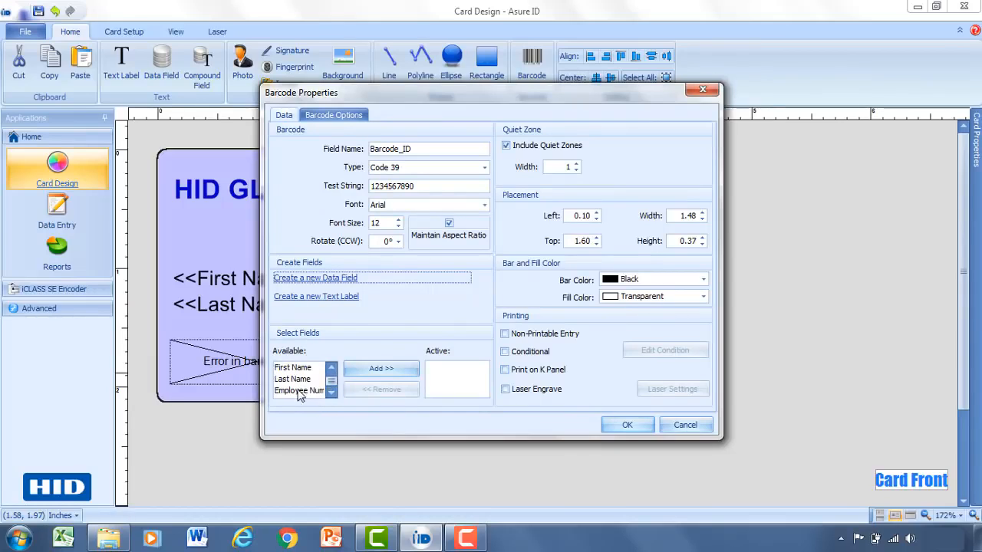
click(295, 390)
click(377, 369)
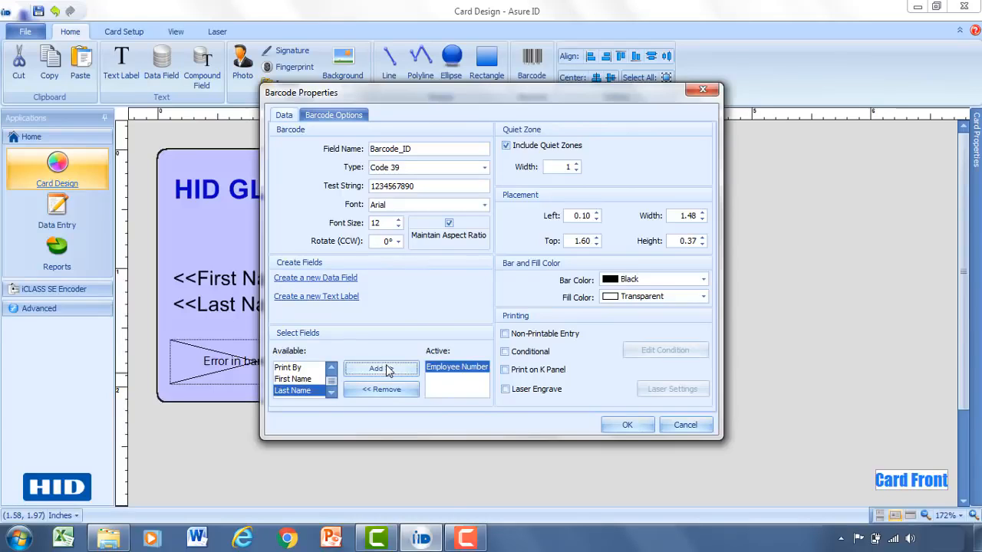
click(627, 427)
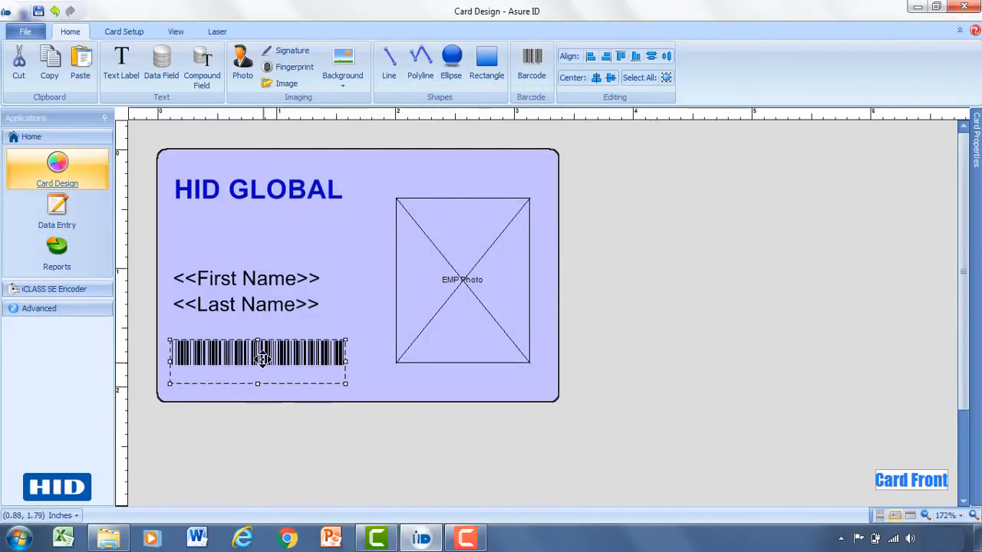
click(356, 363)
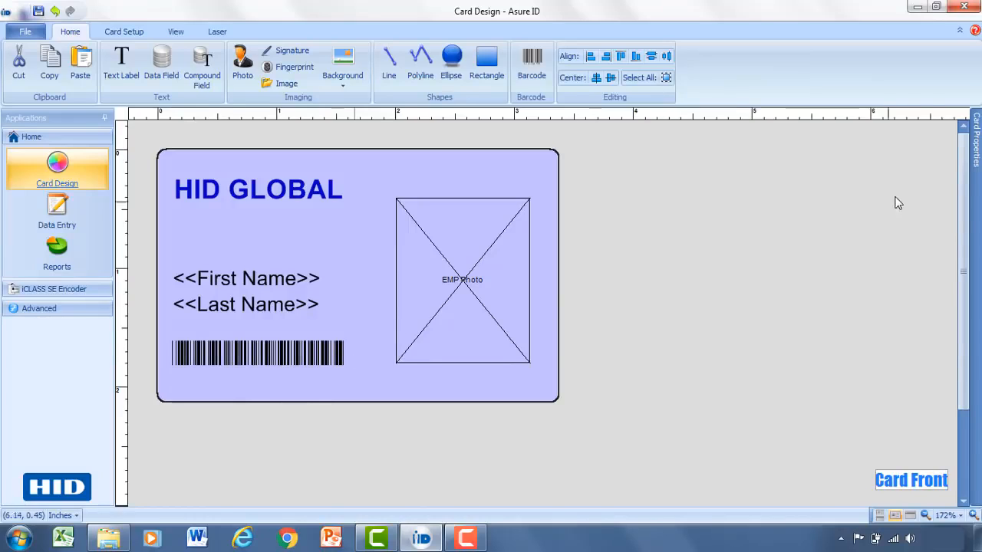
- Pin the Card Properties panel open and review the EMP Photo, First Name and Last Name fields
mouse_move(977, 135)
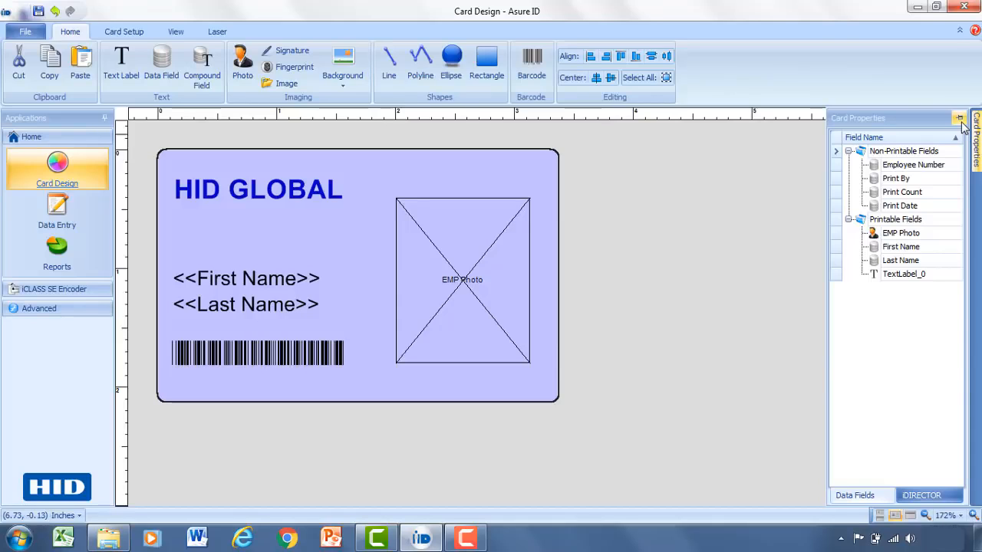
click(959, 119)
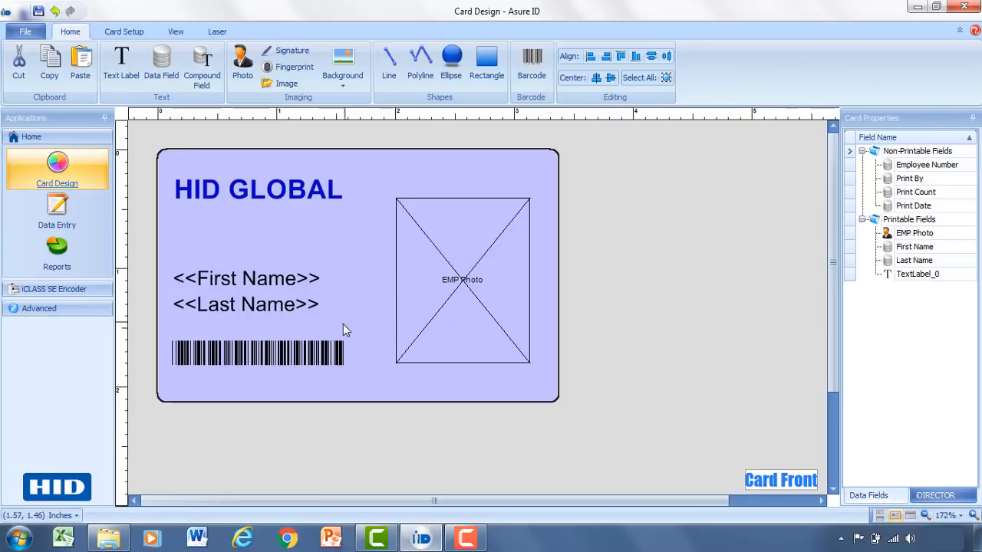
click(918, 239)
click(915, 248)
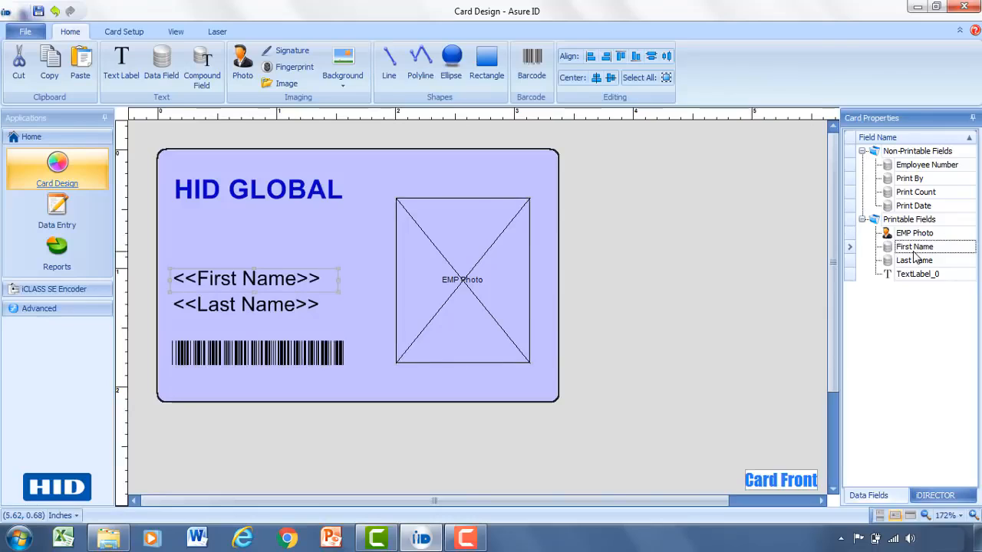
click(919, 262)
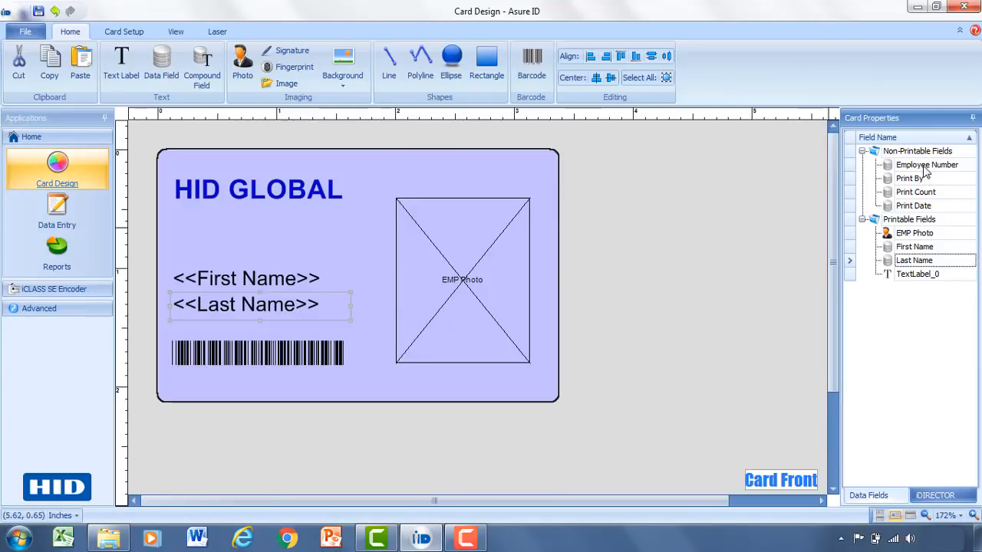
- Make Employee Number printable and then non-printable again, and raise the EMP Photo box slightly
drag(925, 170, 914, 223)
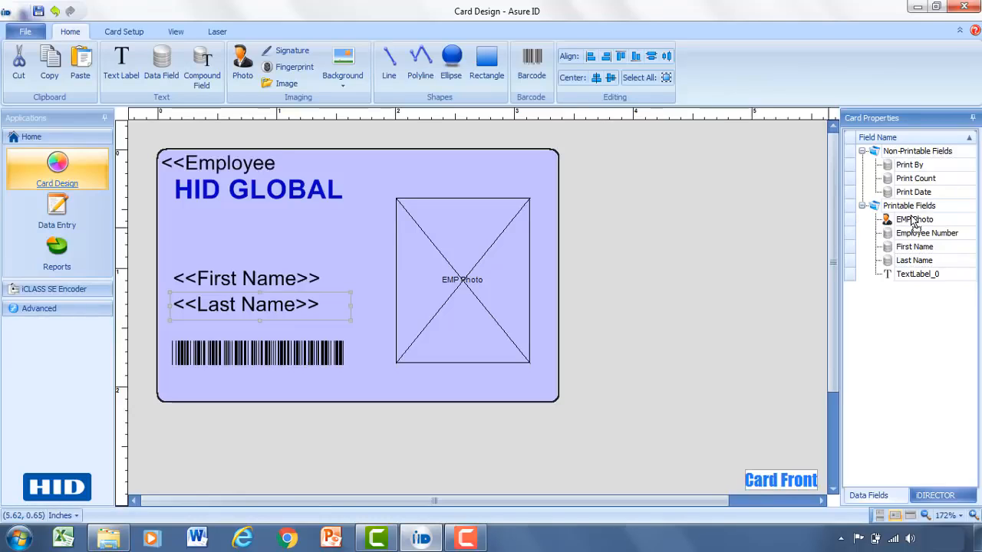
click(224, 162)
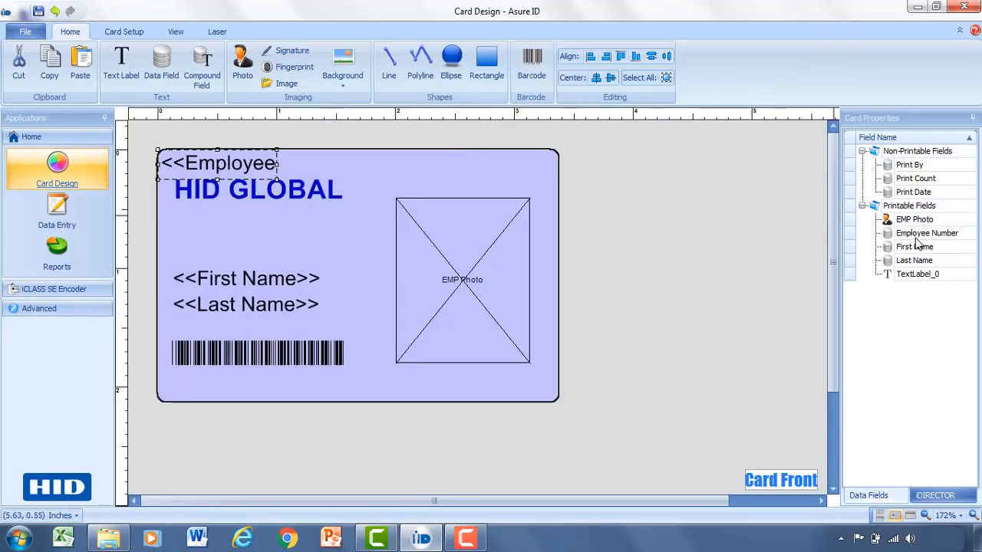
drag(917, 239, 924, 159)
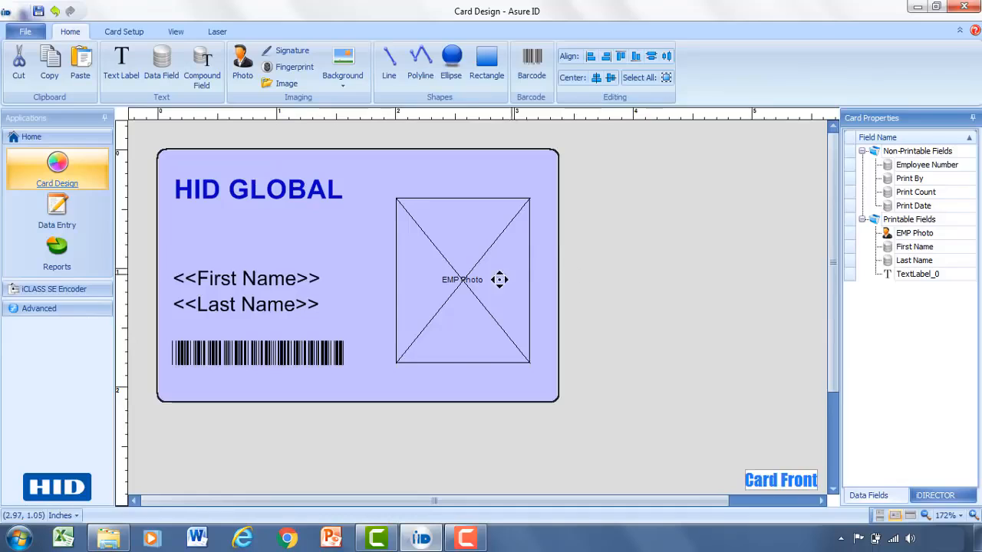
drag(473, 297, 477, 274)
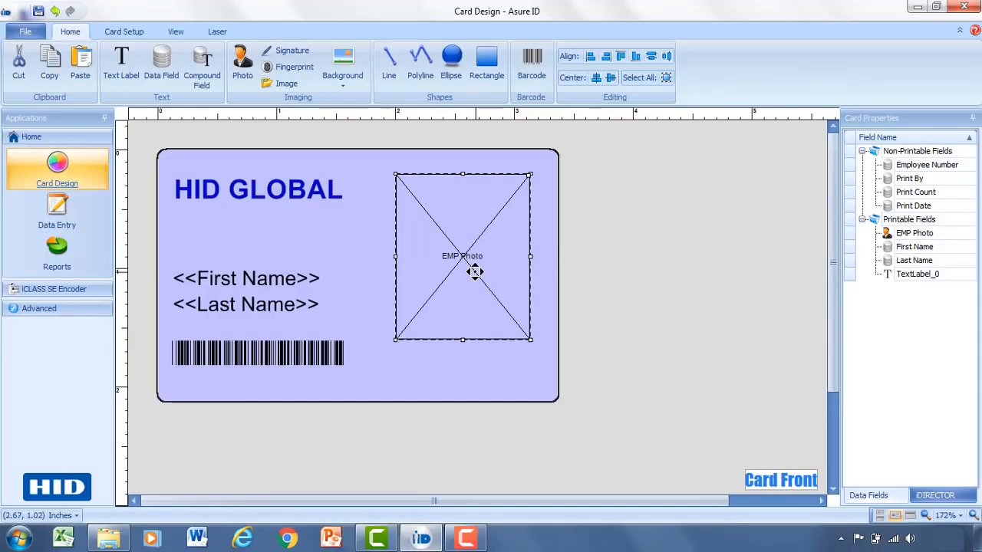
- Draw a compound field below the EMP Photo box and name it Full Name
click(199, 65)
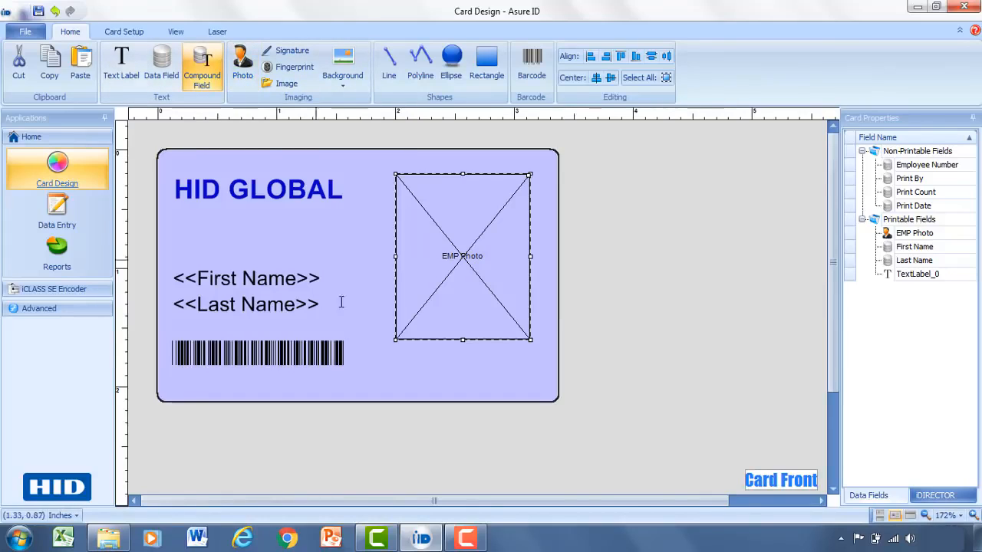
click(374, 353)
drag(457, 388, 550, 385)
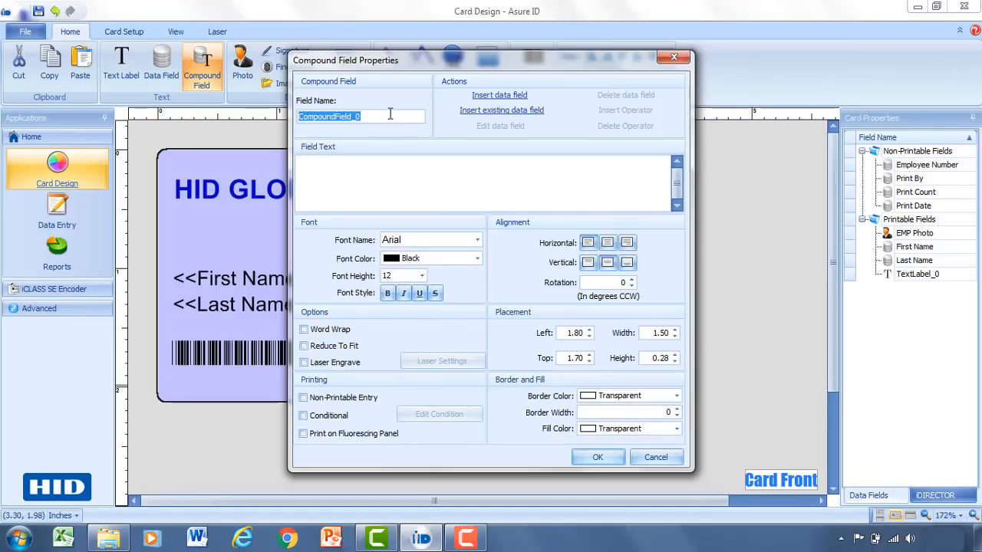
text(Fu)
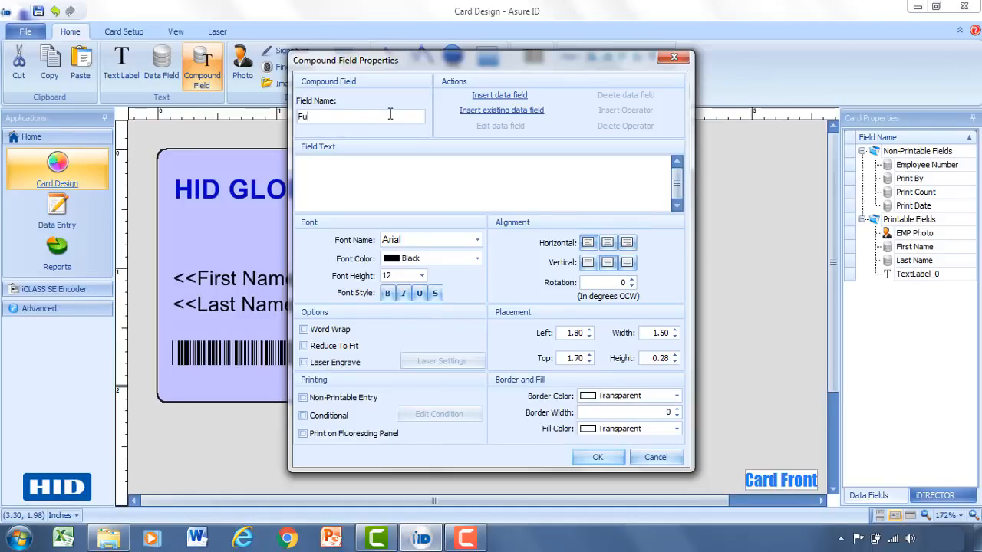
text(ll Name)
- Insert the existing First Name and Last Name fields into Full Name and finish the field
click(502, 111)
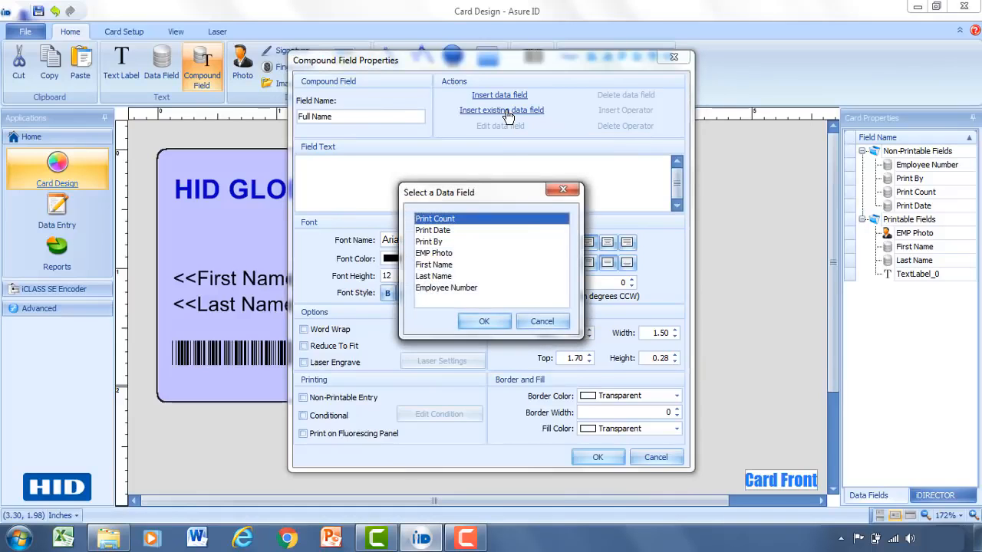
click(441, 267)
click(476, 320)
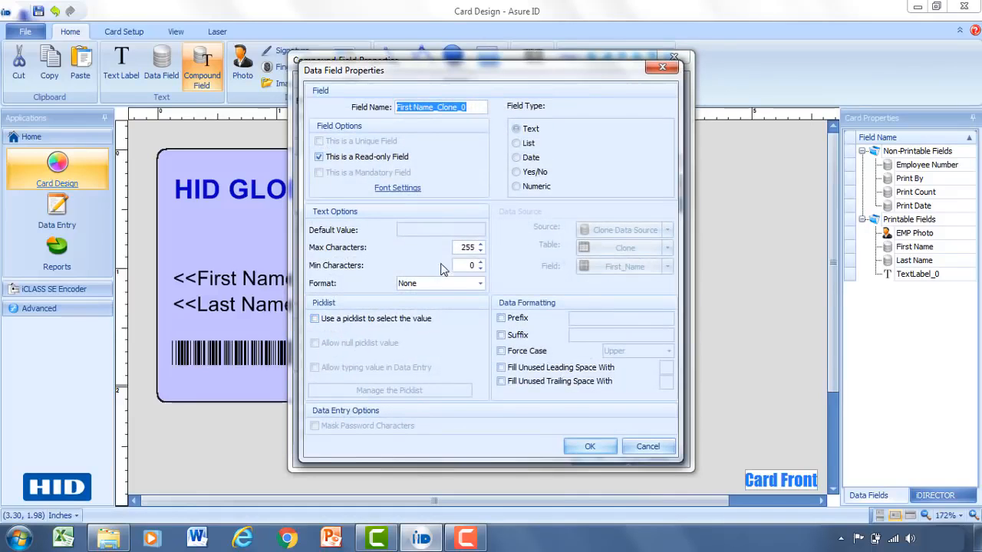
click(588, 446)
click(461, 166)
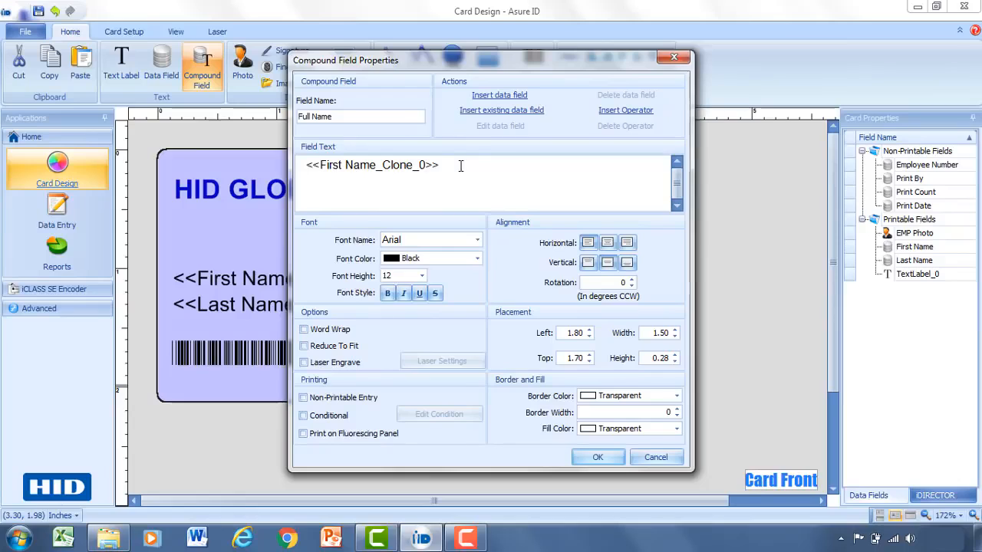
click(488, 113)
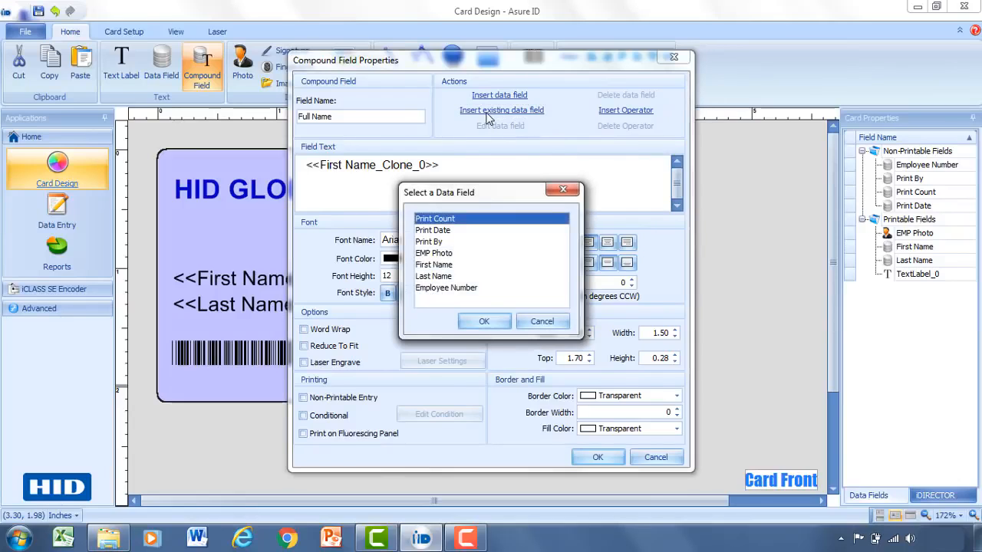
click(441, 277)
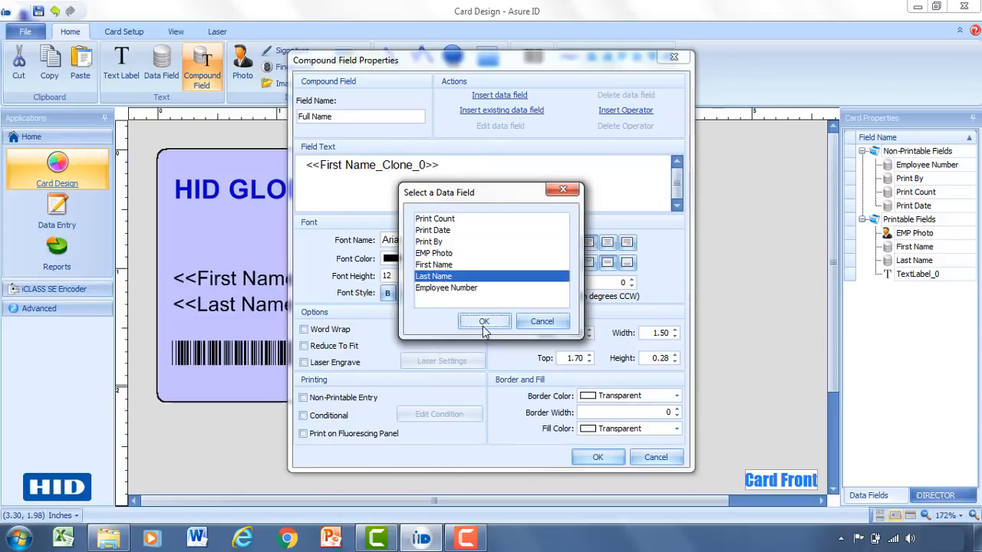
click(483, 321)
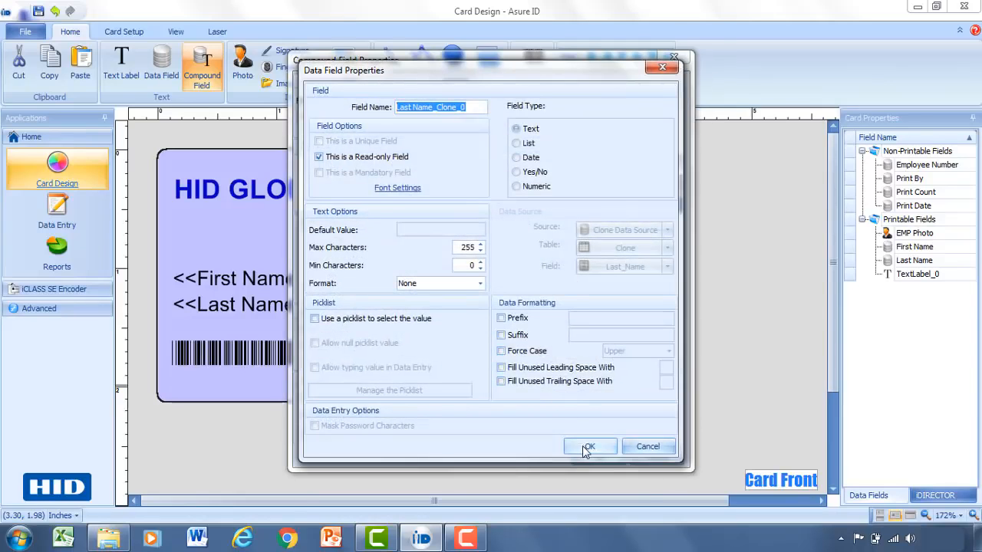
click(586, 447)
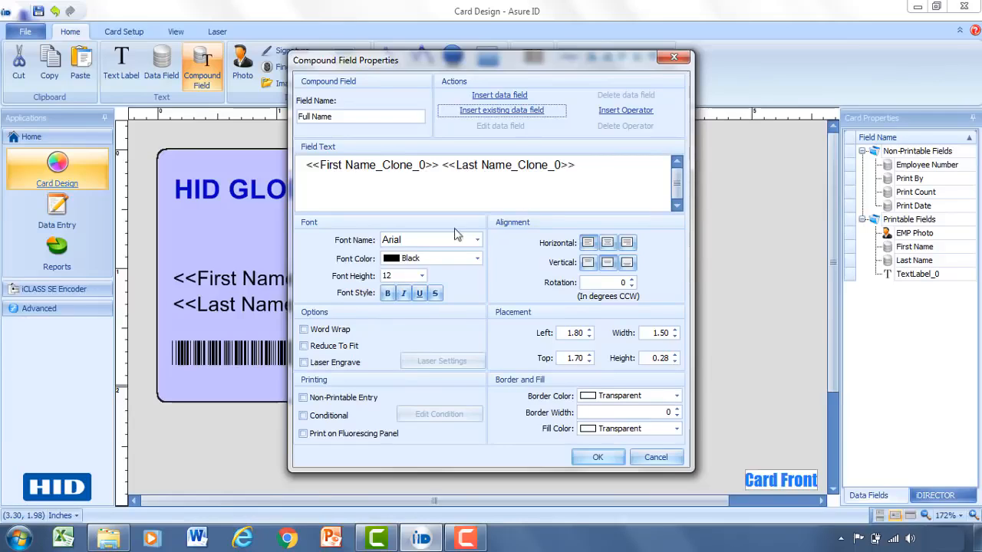
click(597, 457)
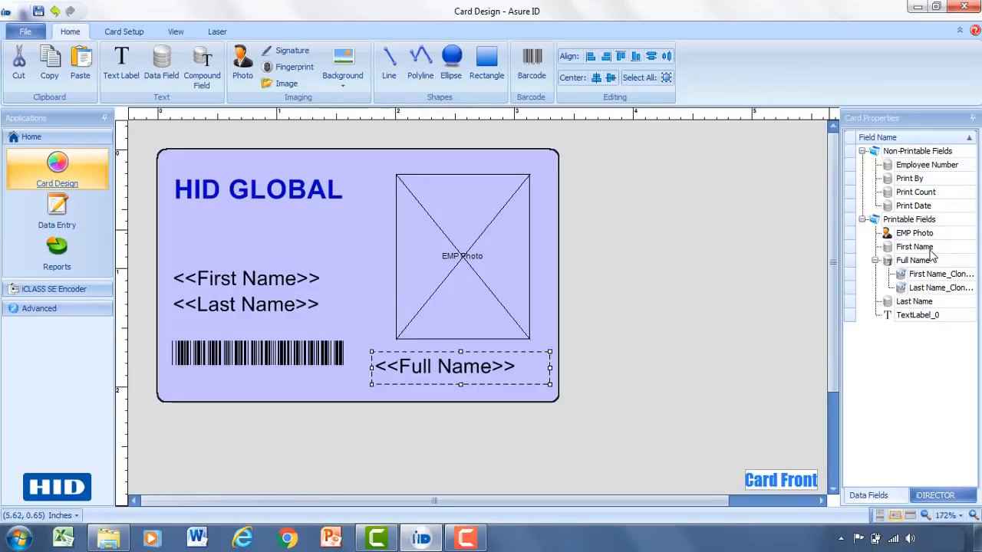
- Move First Name and Last Name to Non-Printable Fields and drag <<Full Name>> to the card's left middle
click(929, 247)
drag(934, 170, 934, 173)
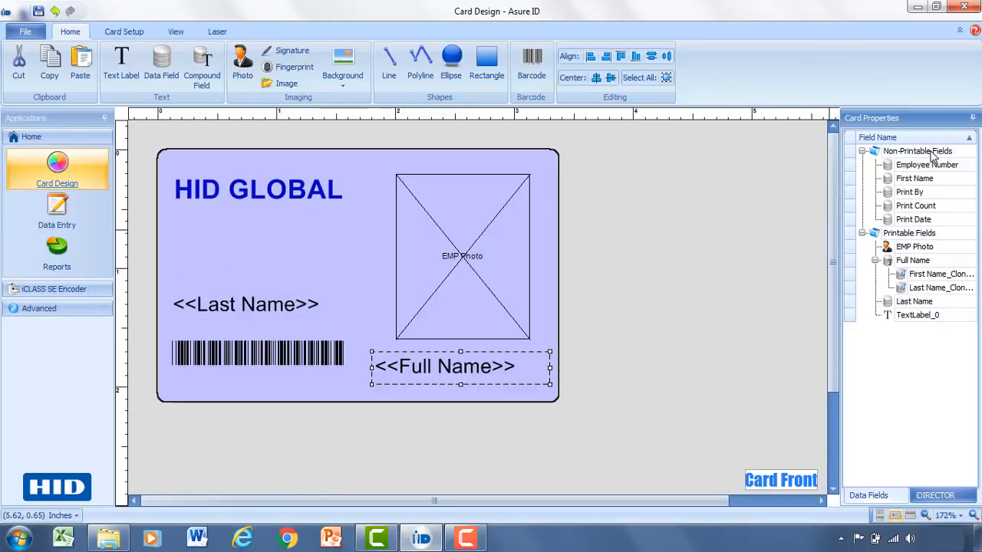
drag(910, 308, 917, 183)
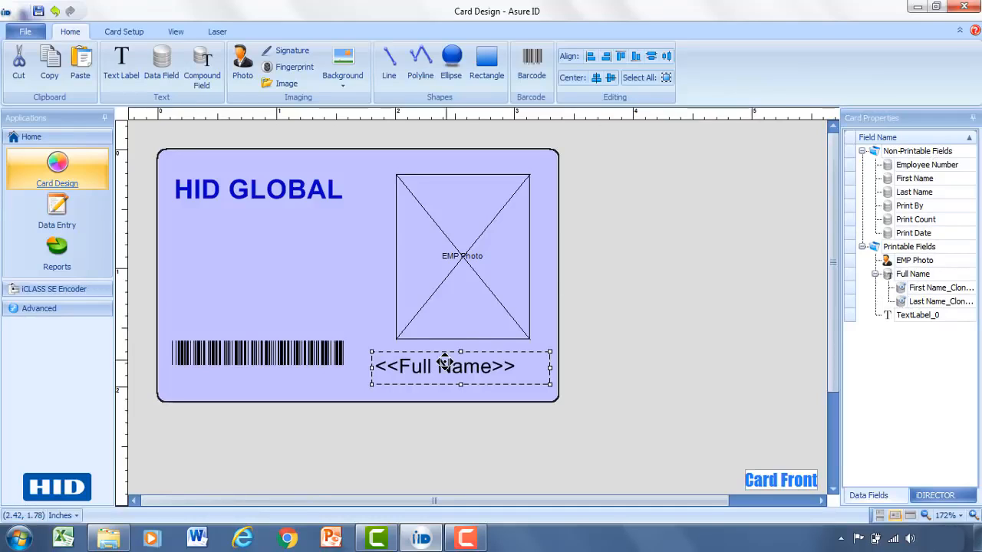
drag(445, 364, 243, 295)
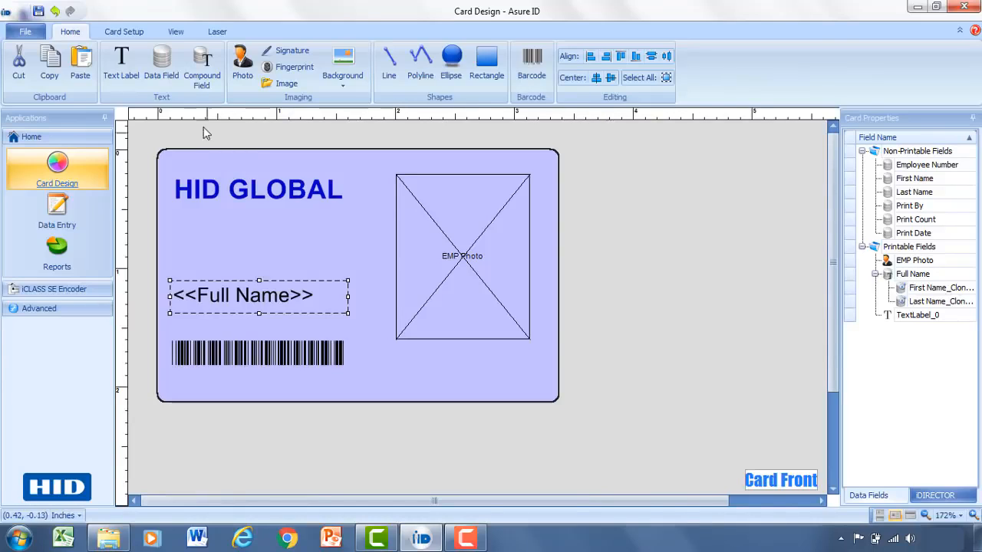
- Draw a Department data field above the barcode and enable Use a picklist in its advanced options
click(168, 77)
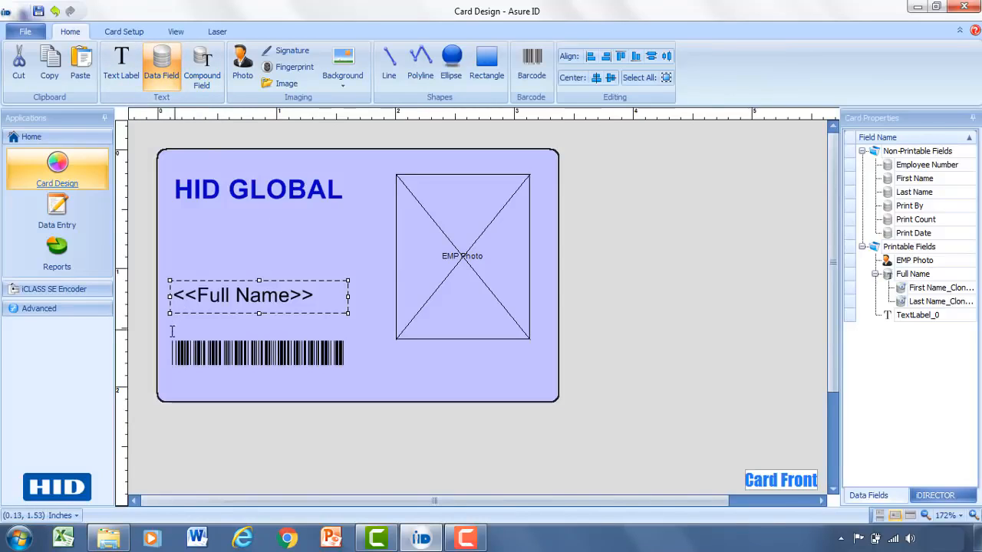
drag(159, 328, 213, 360)
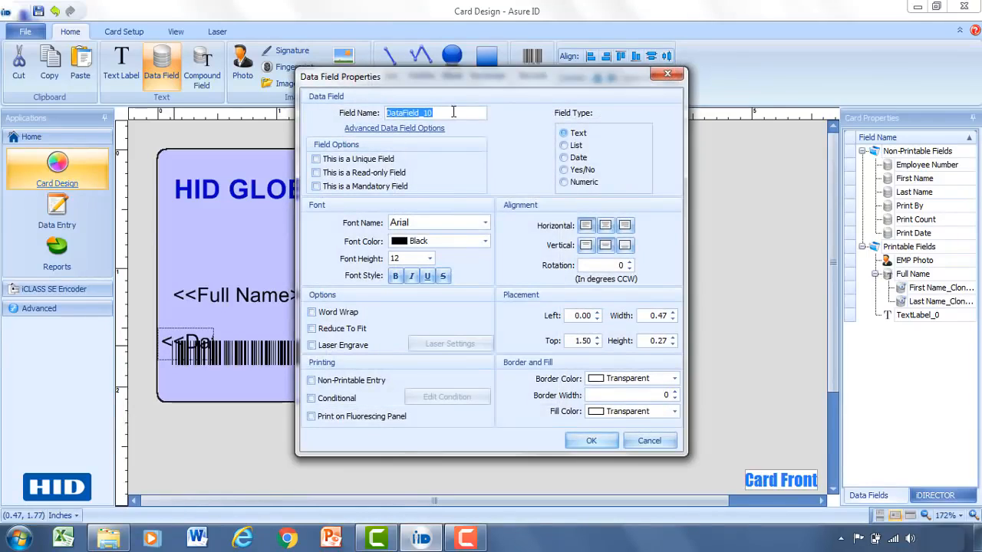
text(De)
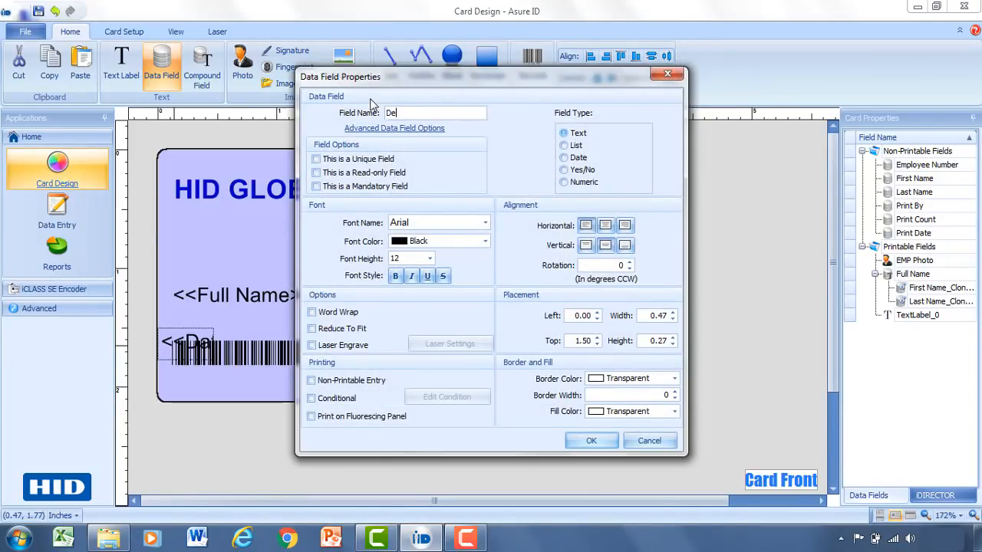
text(partment)
click(375, 131)
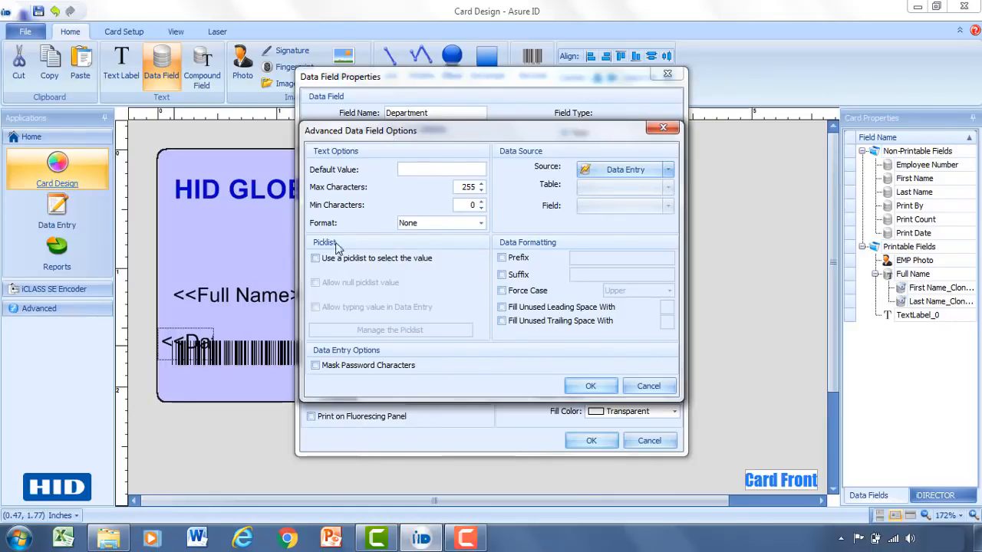
click(316, 259)
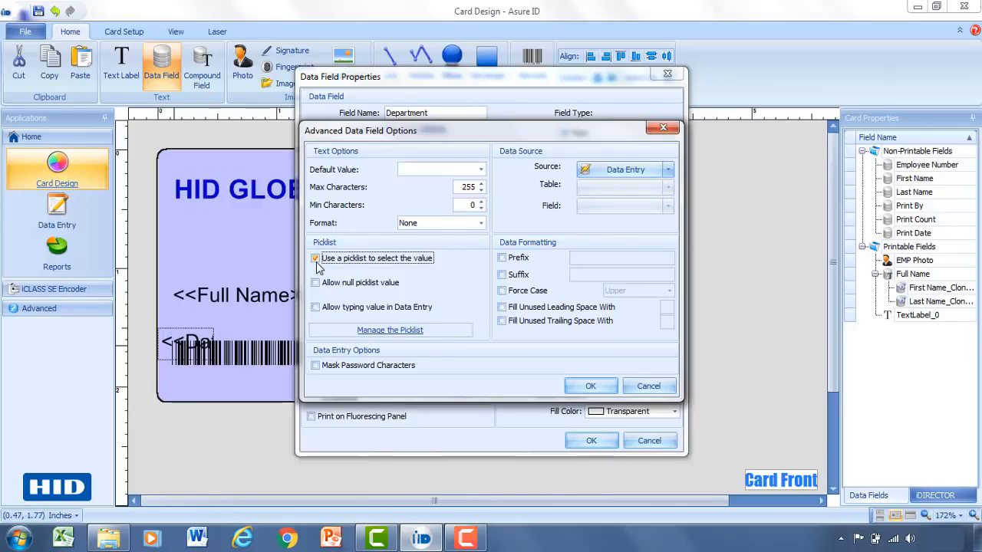
- Add Marketing, Engineering and Sales as entries in the Department picklist
click(385, 337)
click(491, 198)
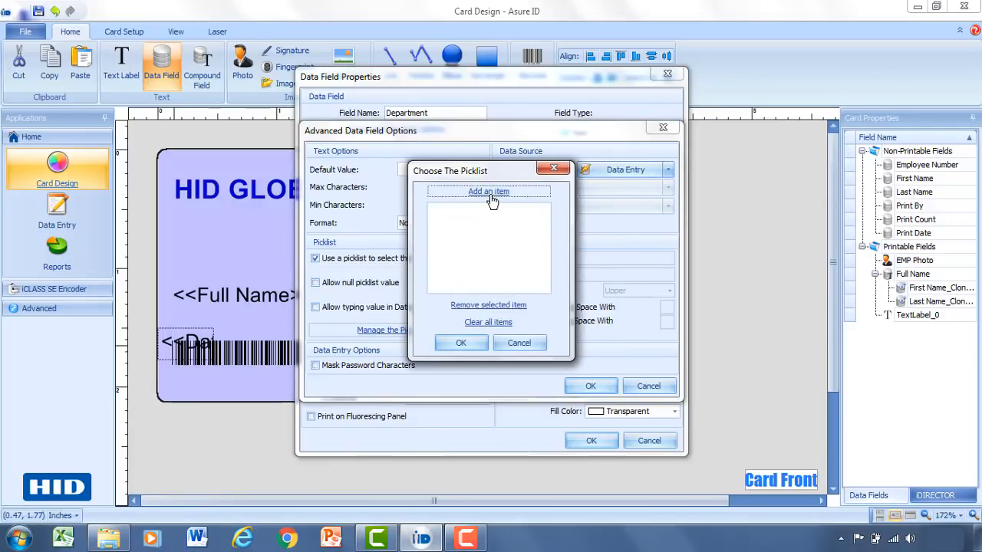
text(Marketing)
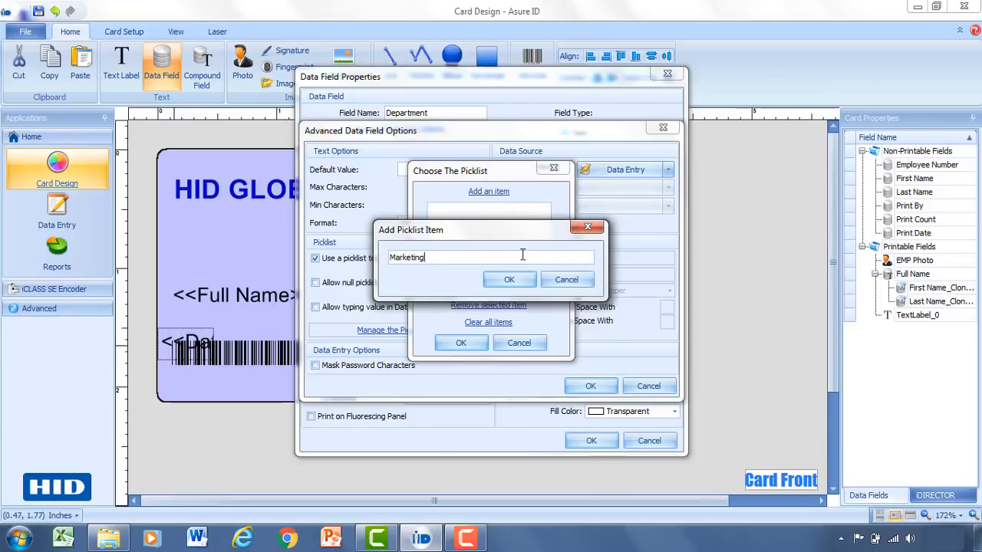
click(526, 283)
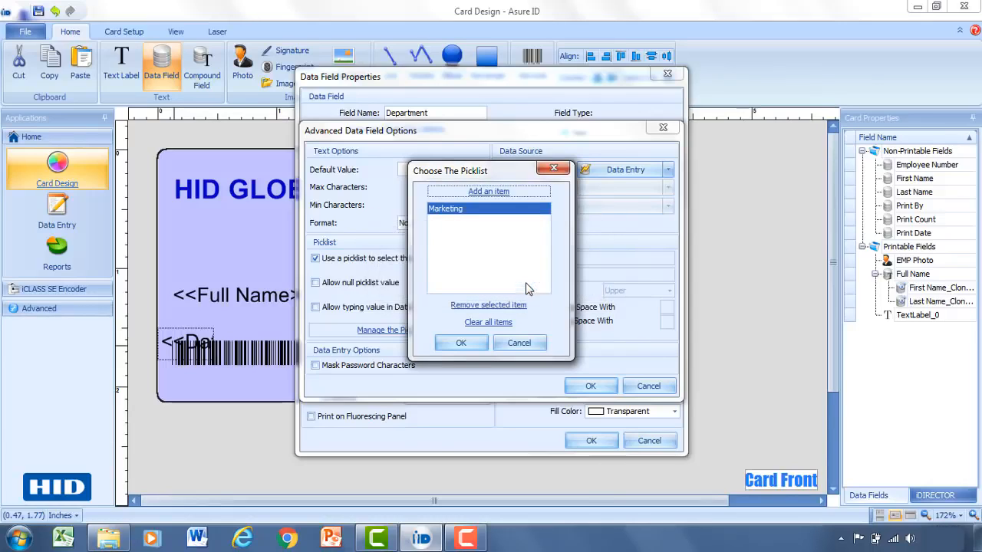
click(474, 198)
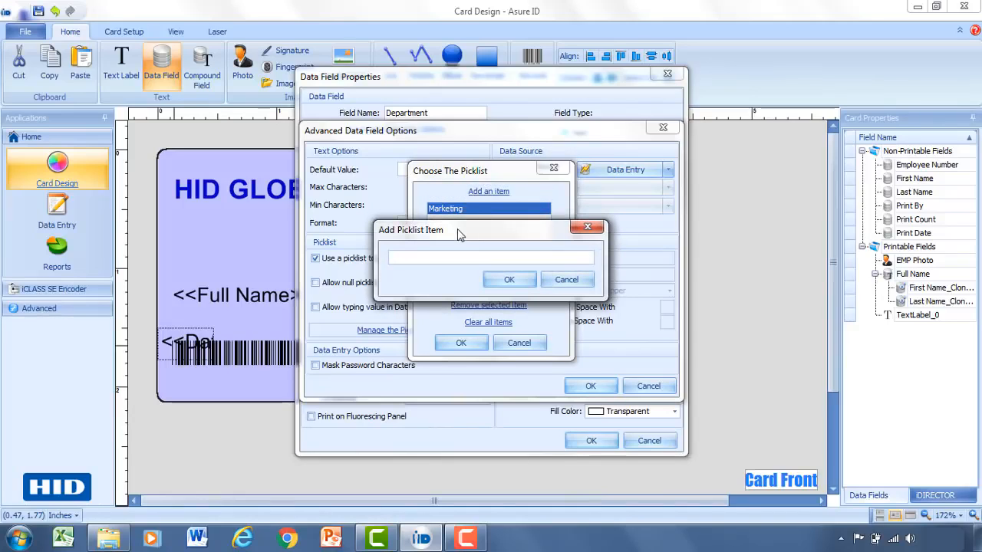
text(Engineering)
click(509, 279)
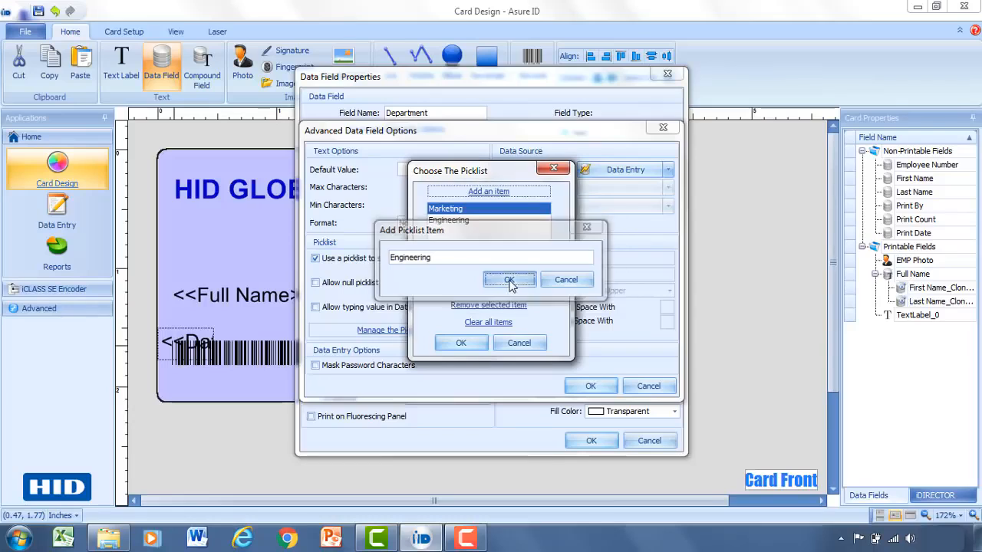
click(485, 197)
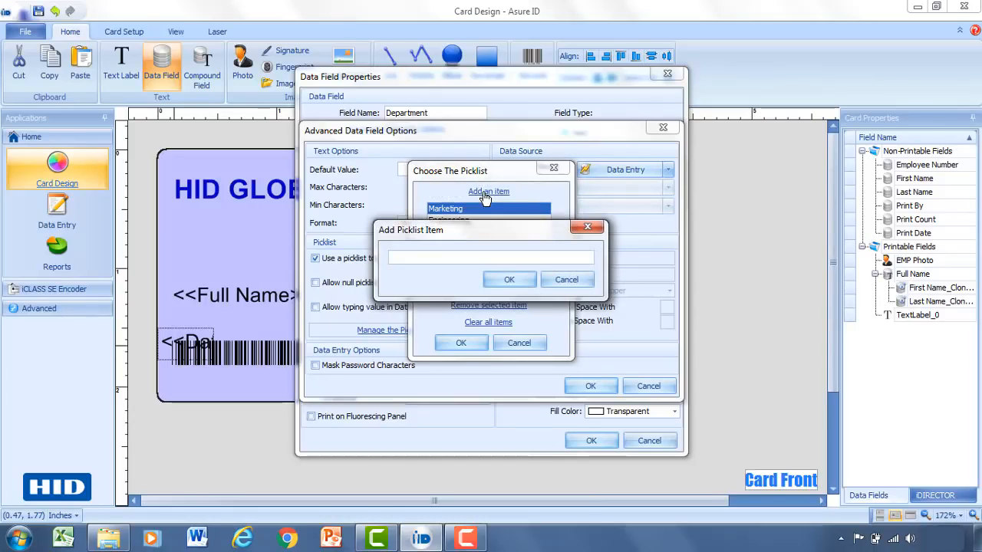
text(Sales)
click(509, 280)
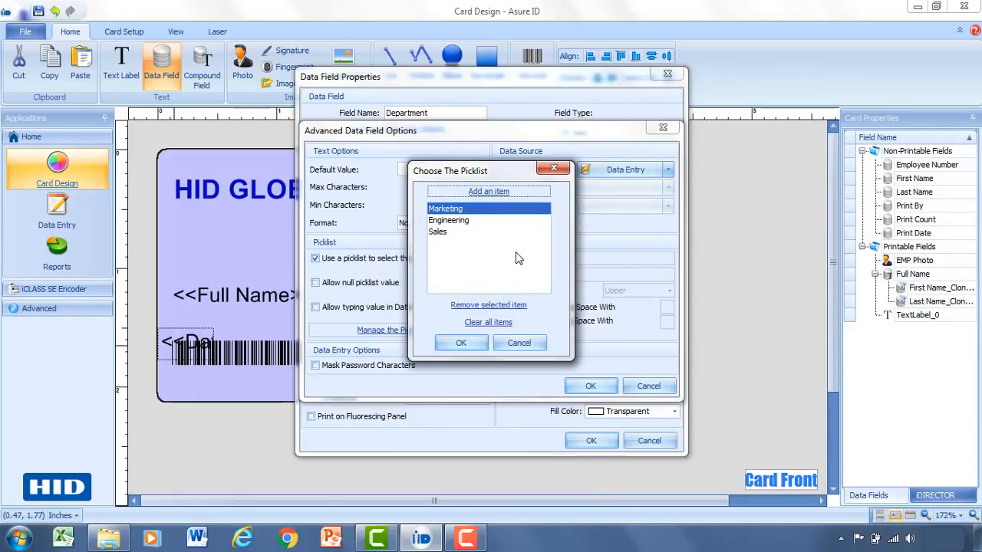
click(476, 345)
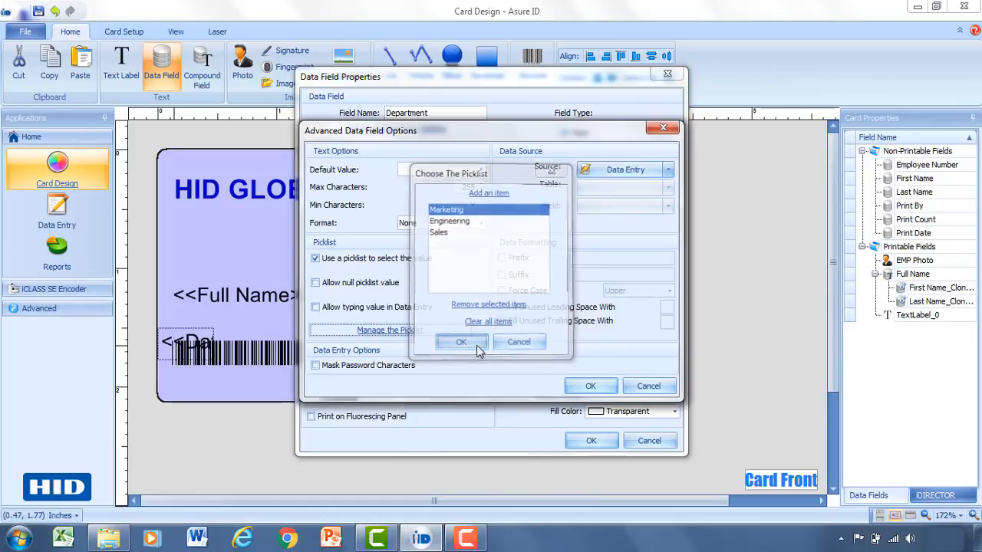
- Confirm the Department field settings and place <<Department>> just below <<Full Name>>
click(590, 386)
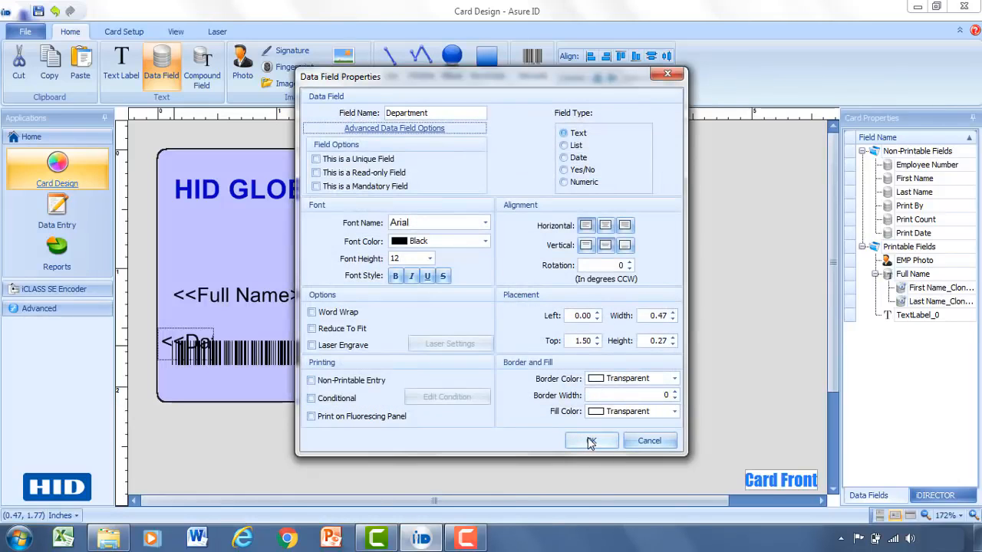
click(589, 442)
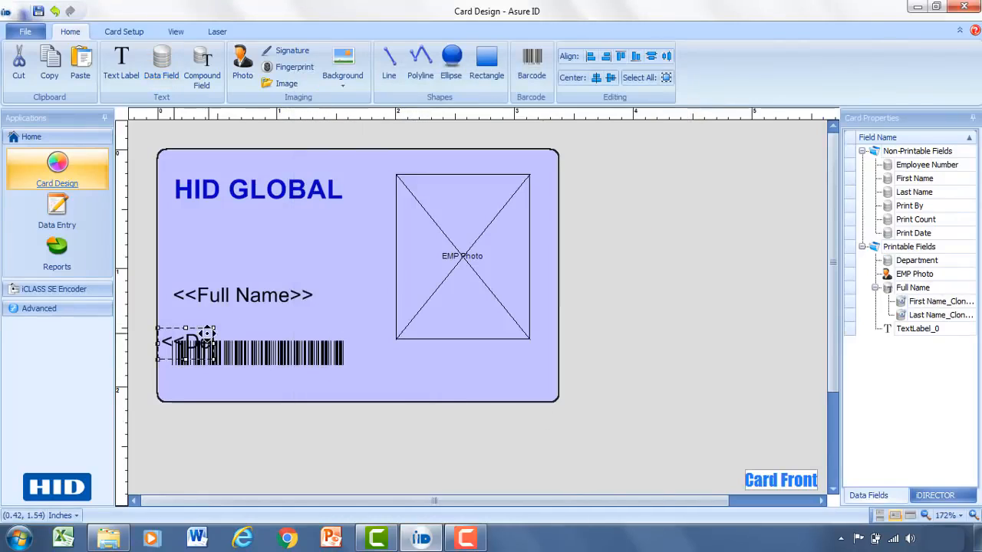
drag(192, 335, 348, 319)
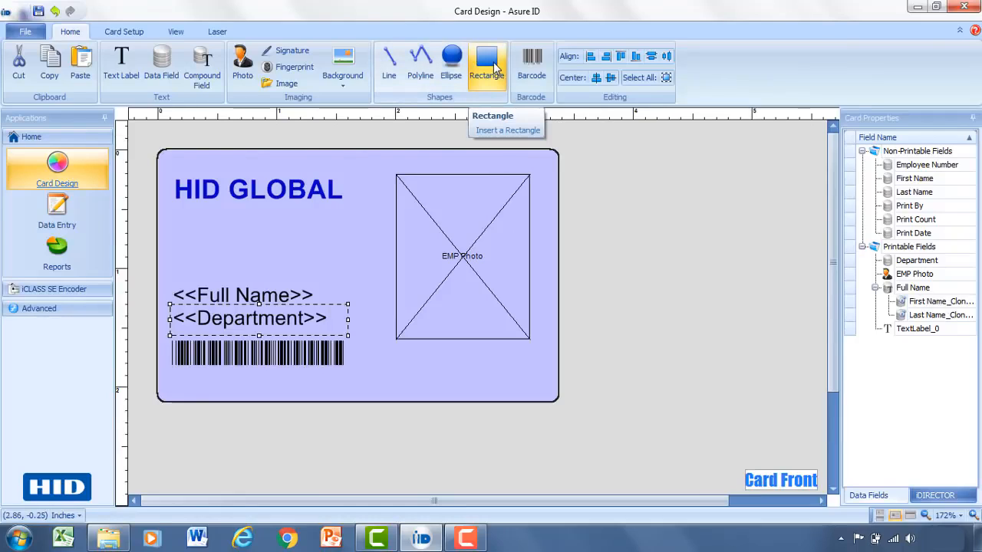
- Draw a rectangle under HID GLOBAL with a red fill and a transparent stroke
click(495, 67)
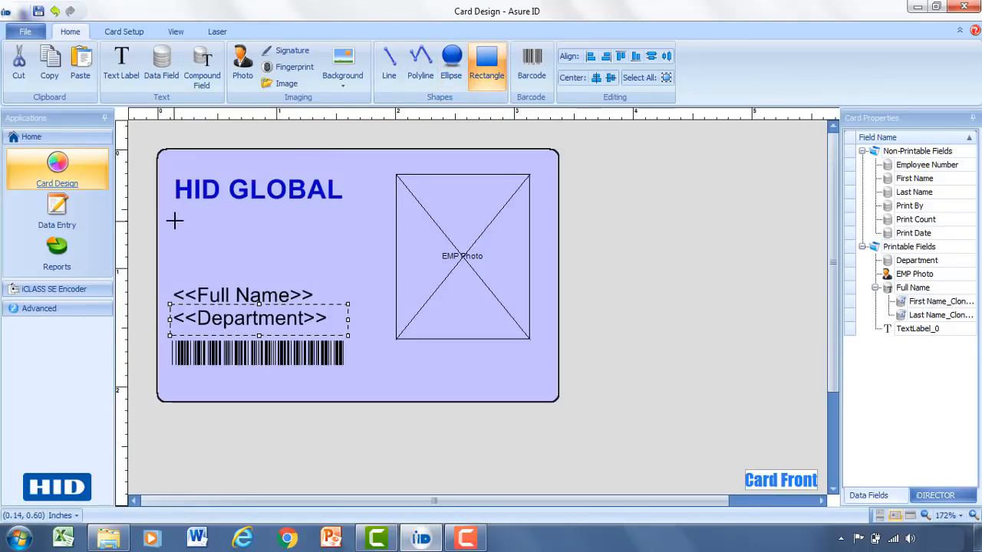
drag(181, 222, 376, 268)
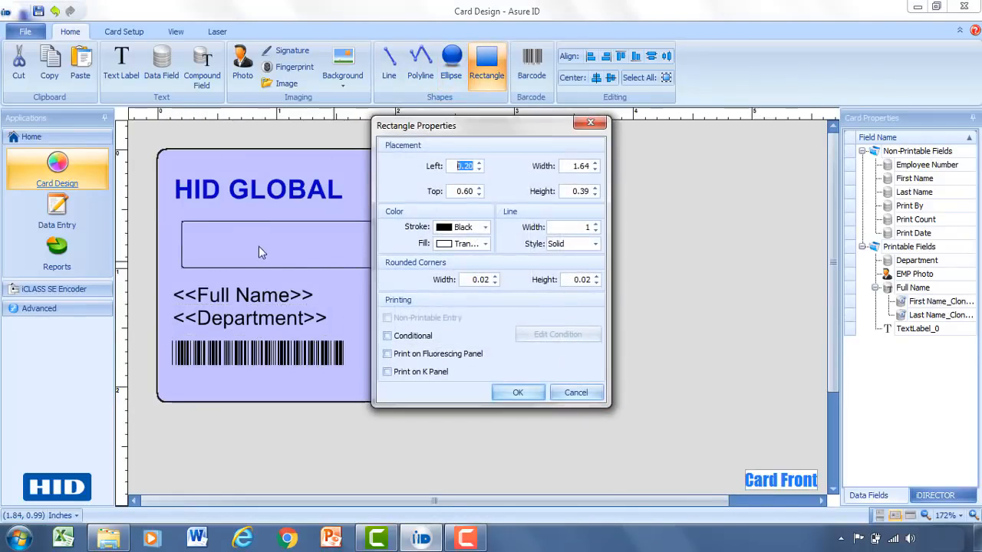
click(486, 244)
click(463, 263)
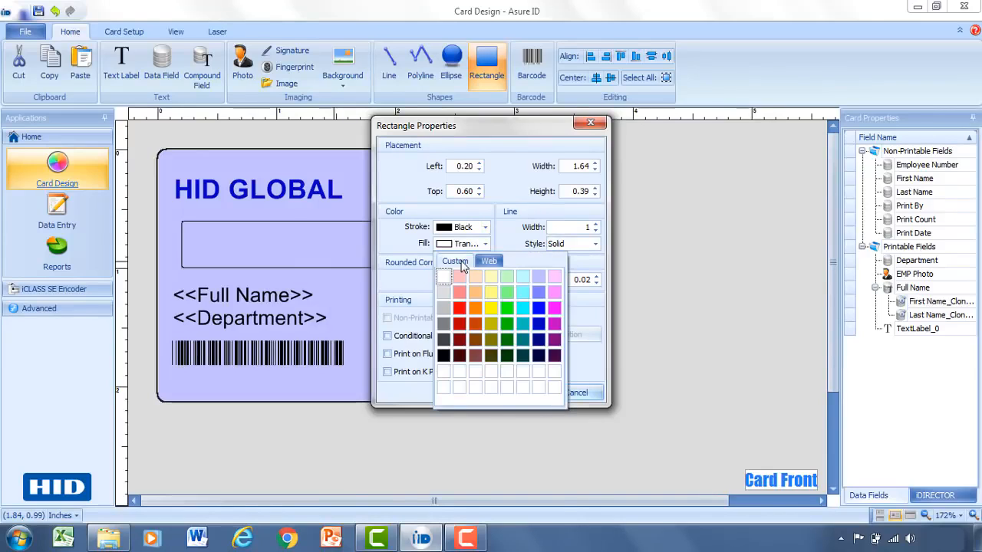
click(459, 308)
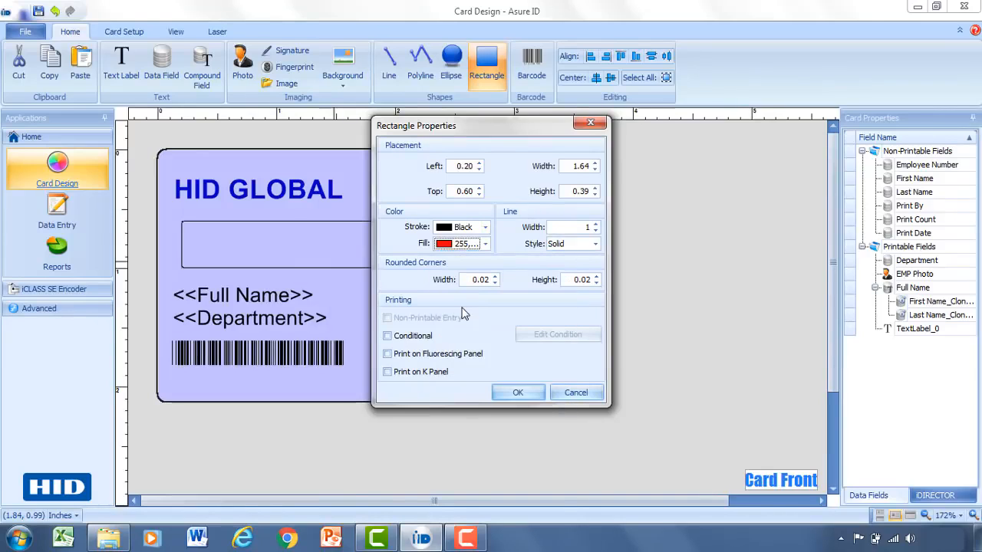
click(485, 227)
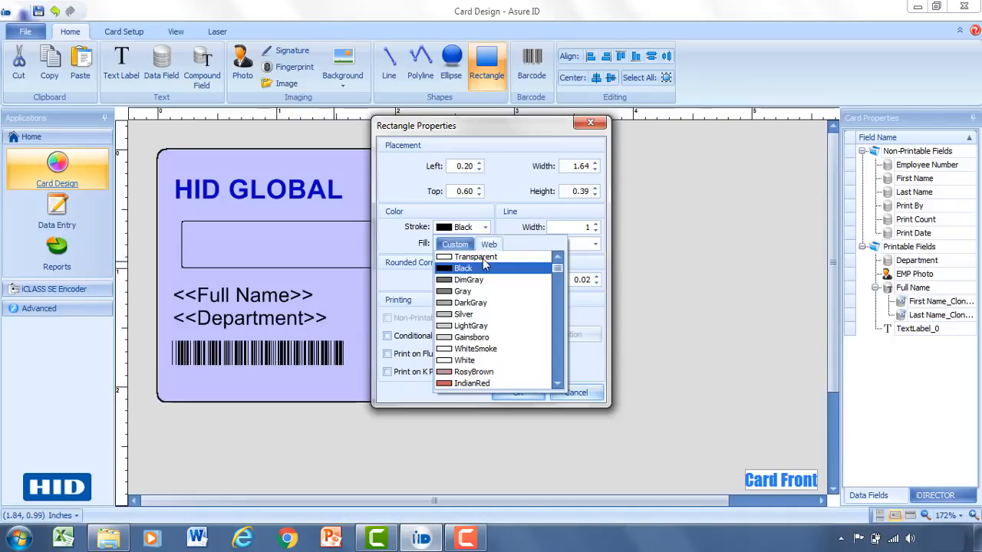
click(479, 257)
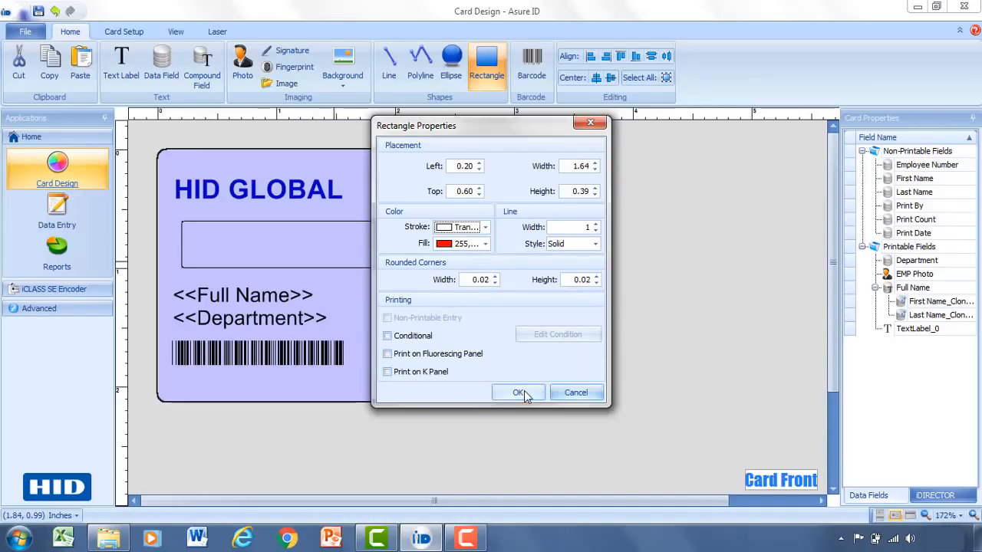
click(518, 392)
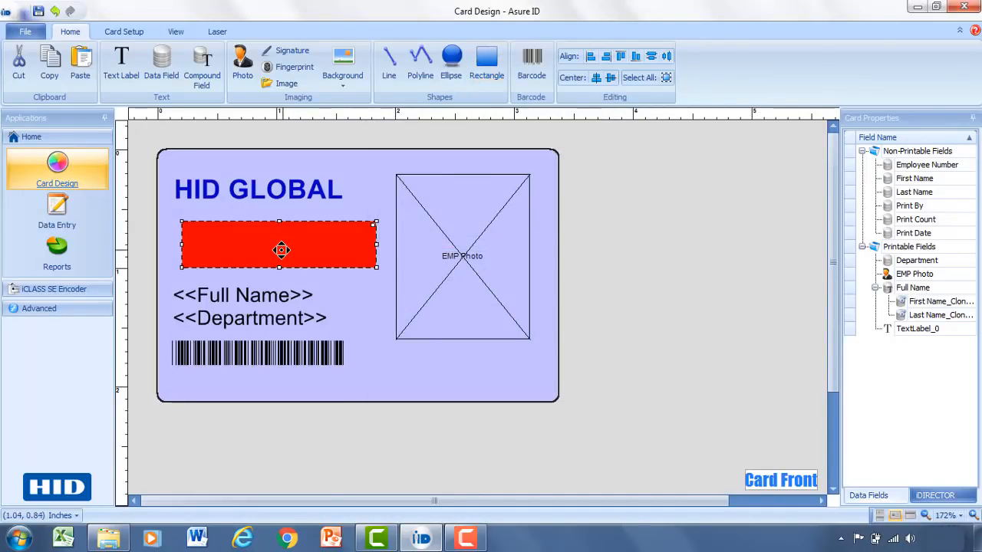
mouse_move(281, 250)
mouse_down()
mouse_move(256, 245)
mouse_move(278, 246)
mouse_up()
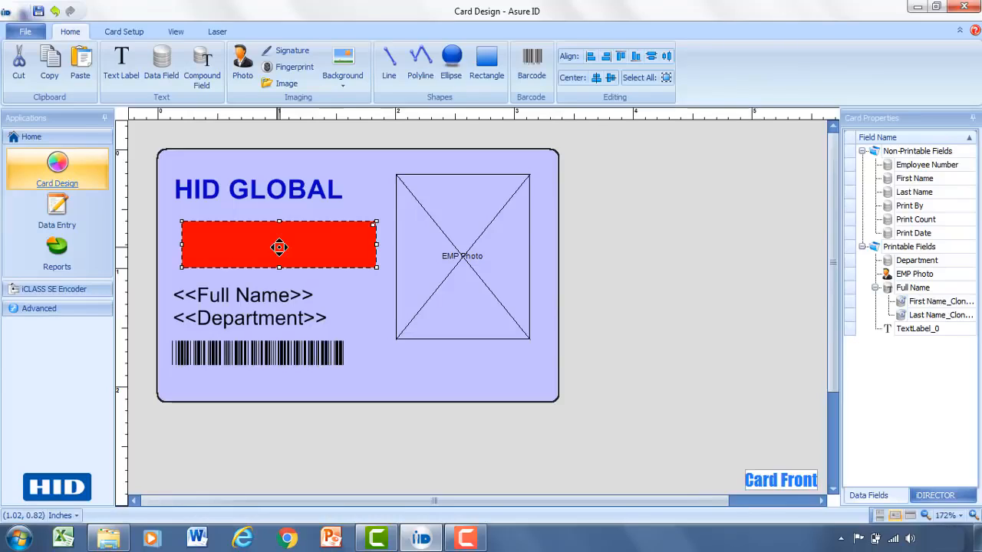
- Set the red rectangle to print only when Department equals Engineering
double_click(334, 245)
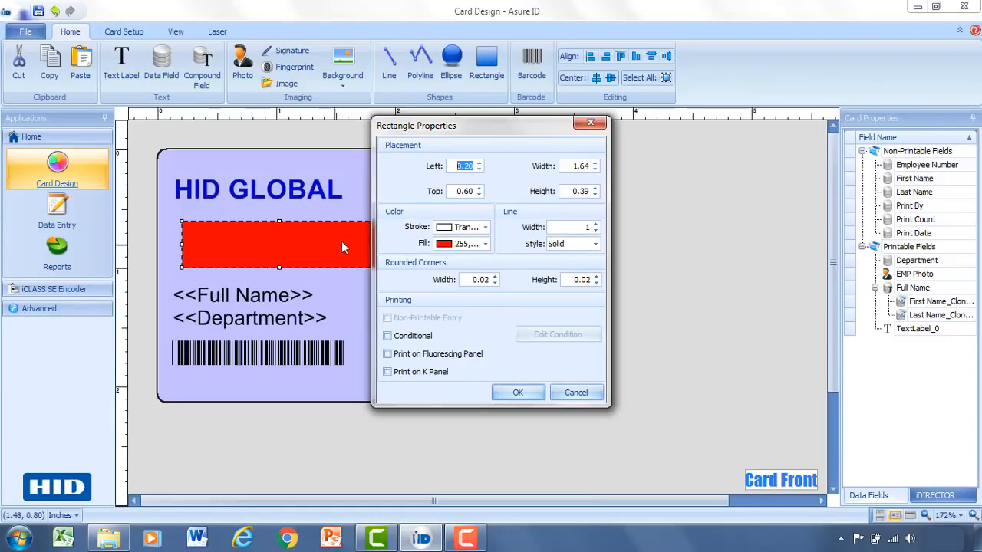
click(407, 344)
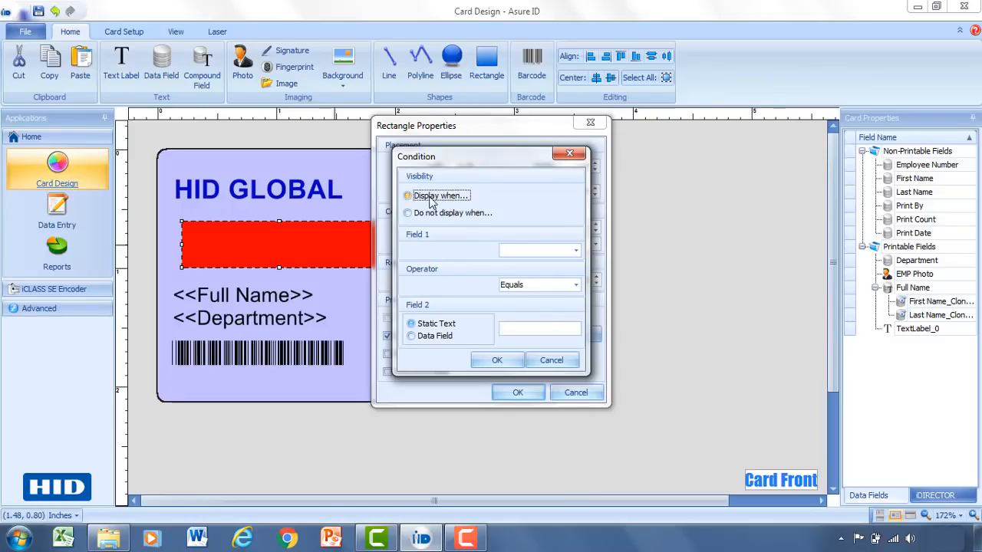
click(576, 252)
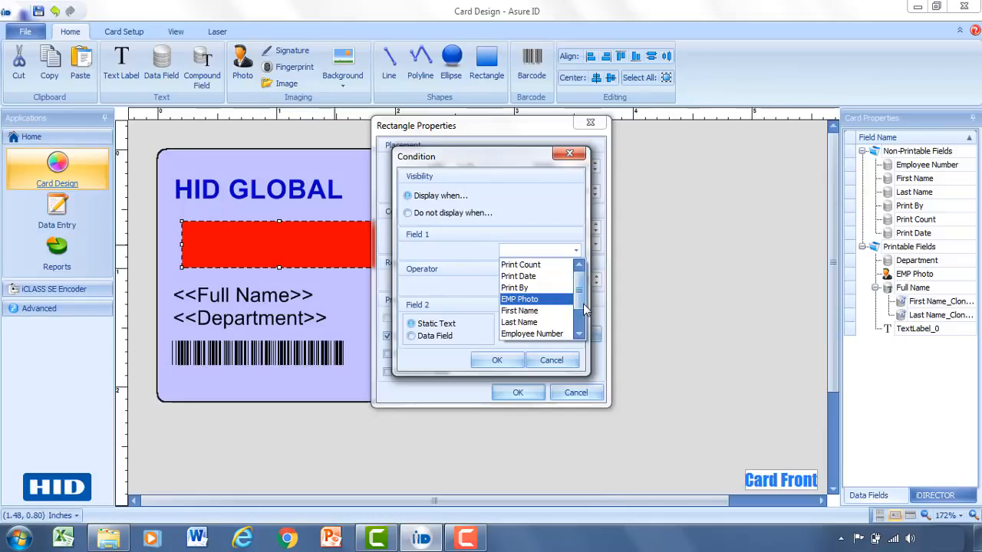
scroll(563, 308, down, 1)
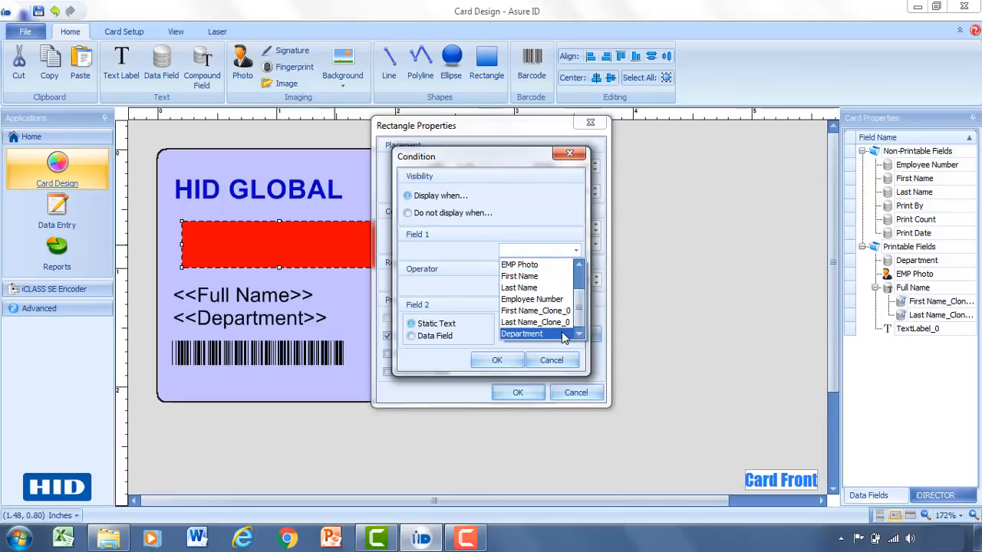
click(568, 335)
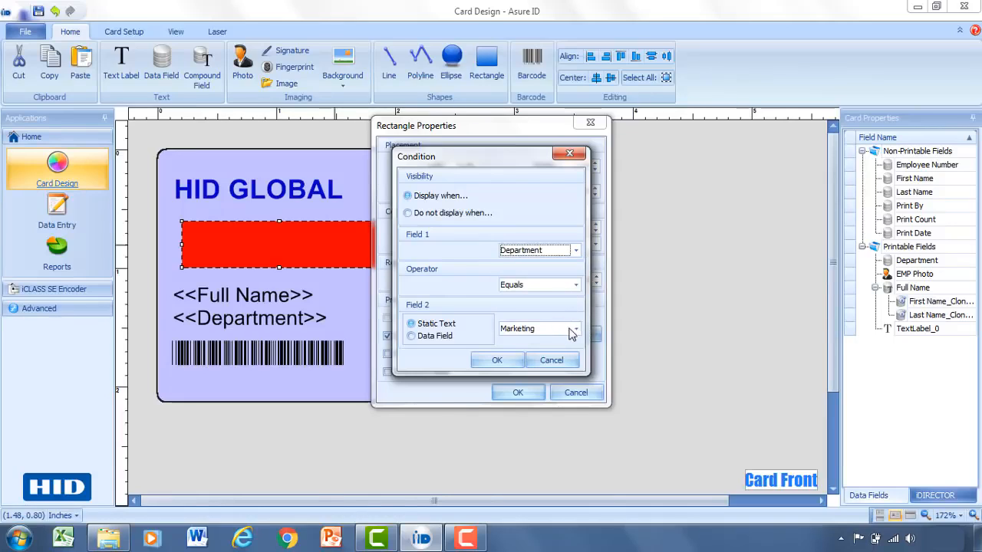
click(573, 329)
click(557, 355)
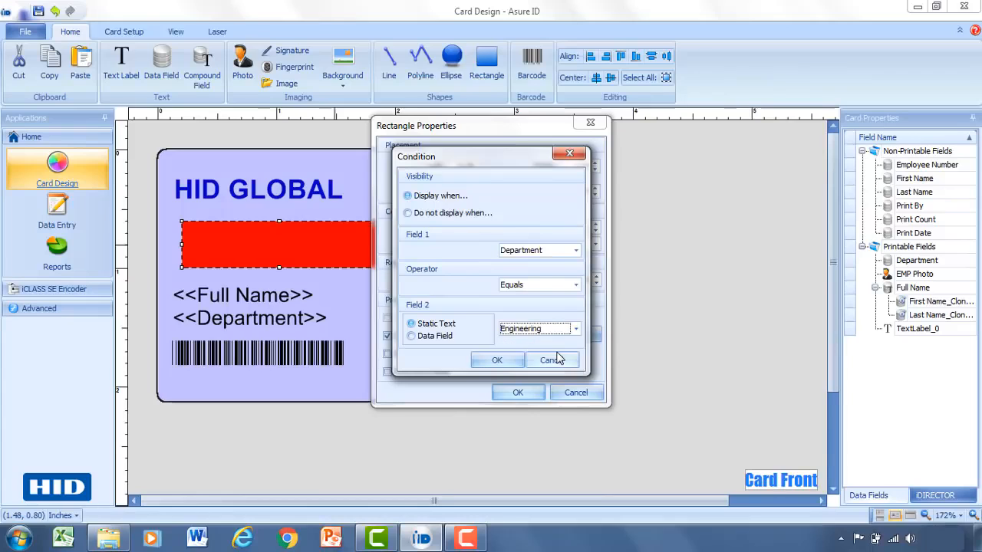
click(497, 361)
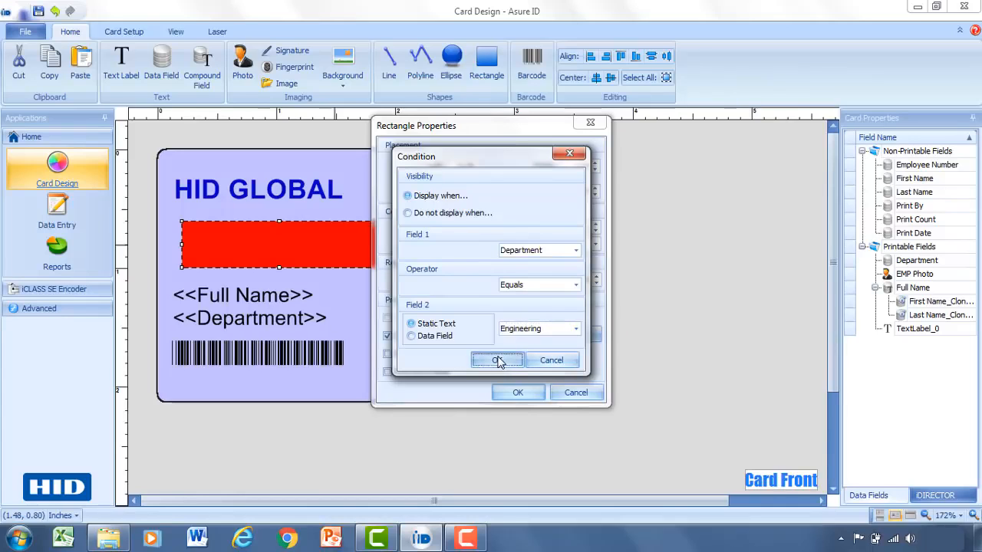
click(516, 393)
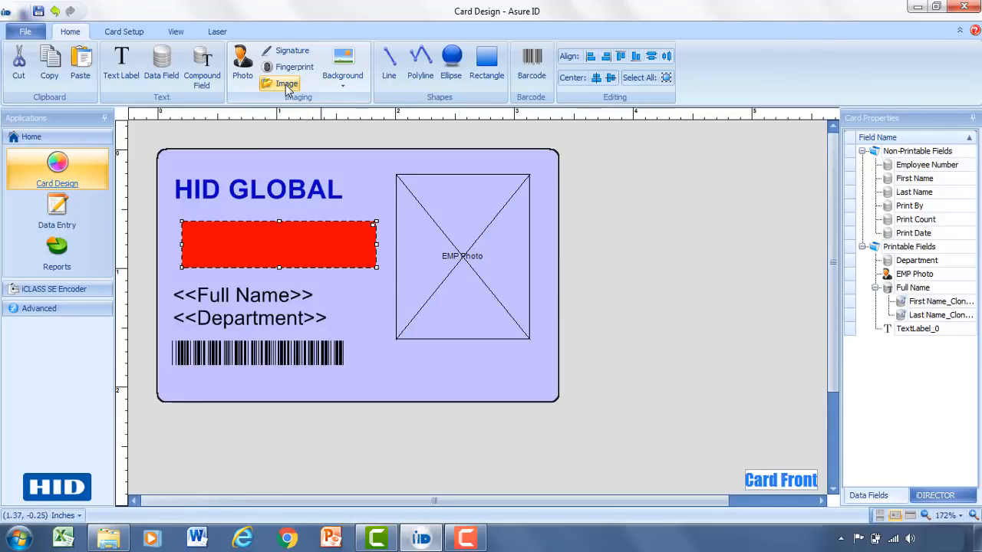
- Draw an image frame on the card and load hid-logo.png into it
click(286, 84)
drag(396, 352, 500, 396)
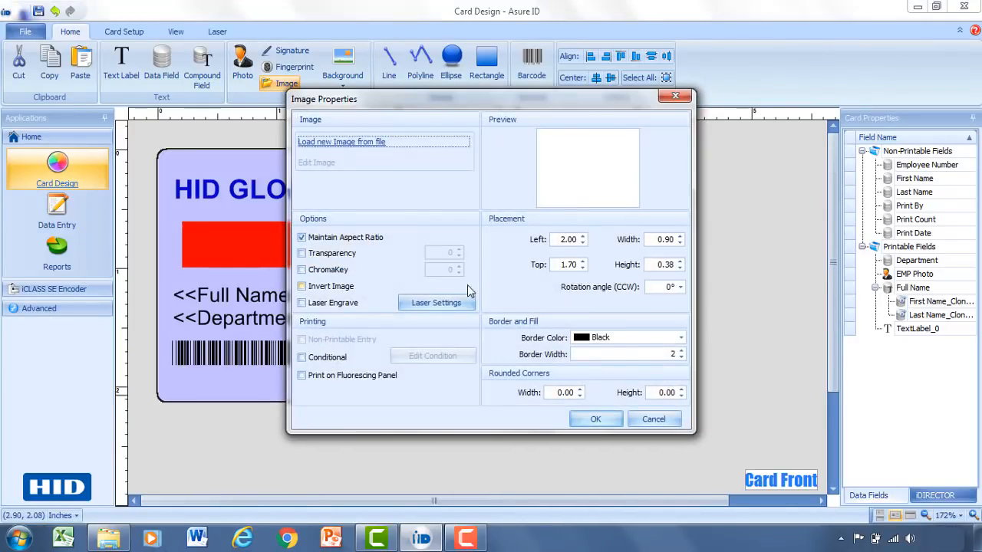
click(369, 143)
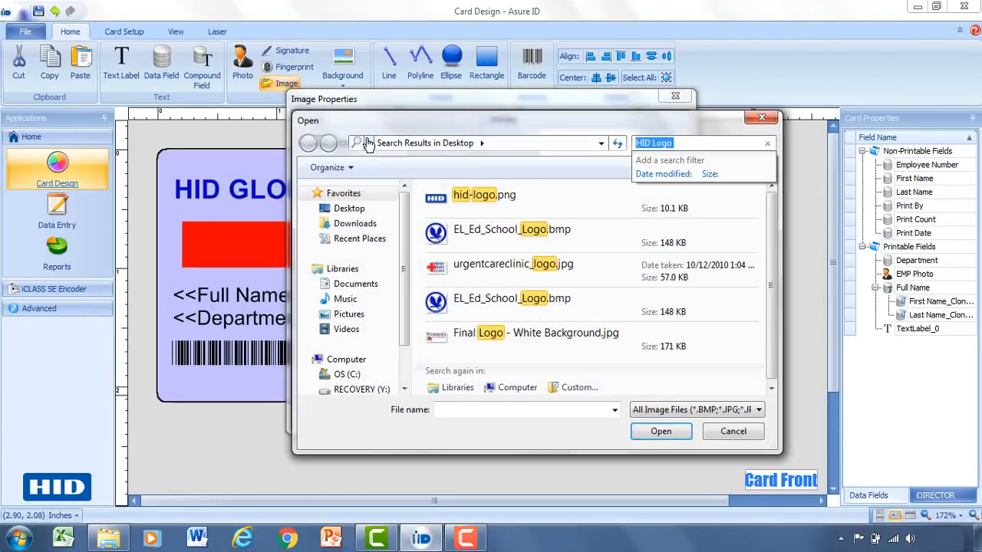
double_click(443, 196)
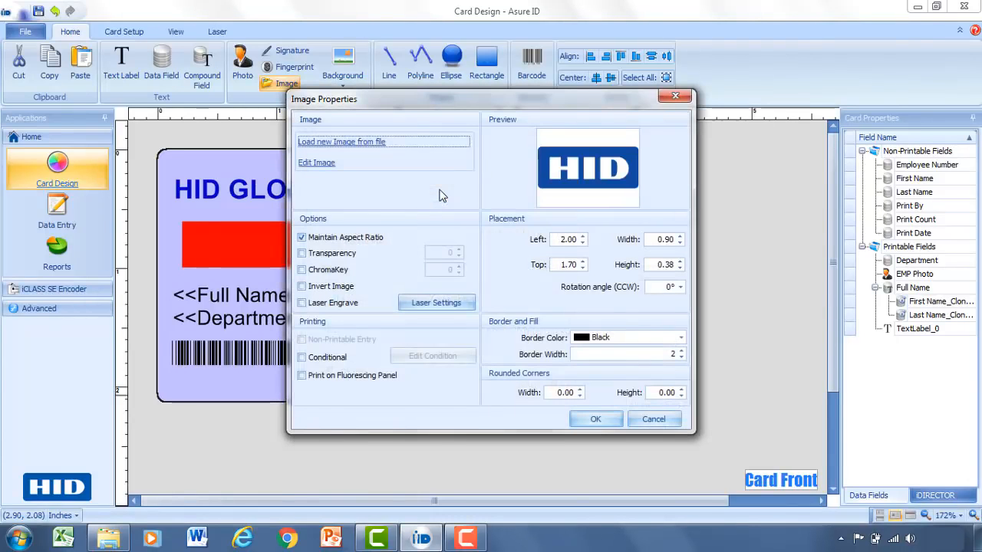
click(595, 419)
- Position the HID logo in the card's top-right corner and move the EMP Photo box below it
drag(463, 375, 479, 359)
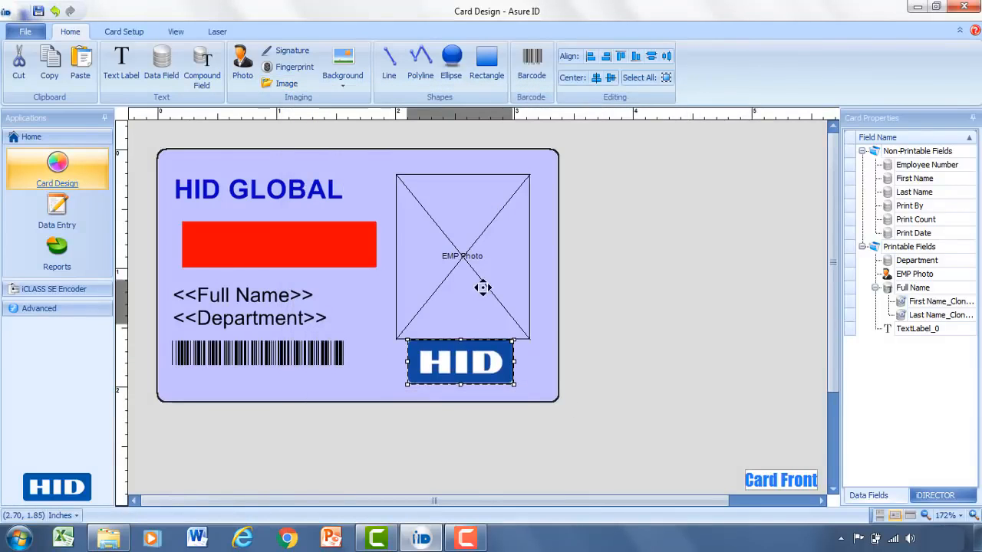
drag(482, 287, 510, 155)
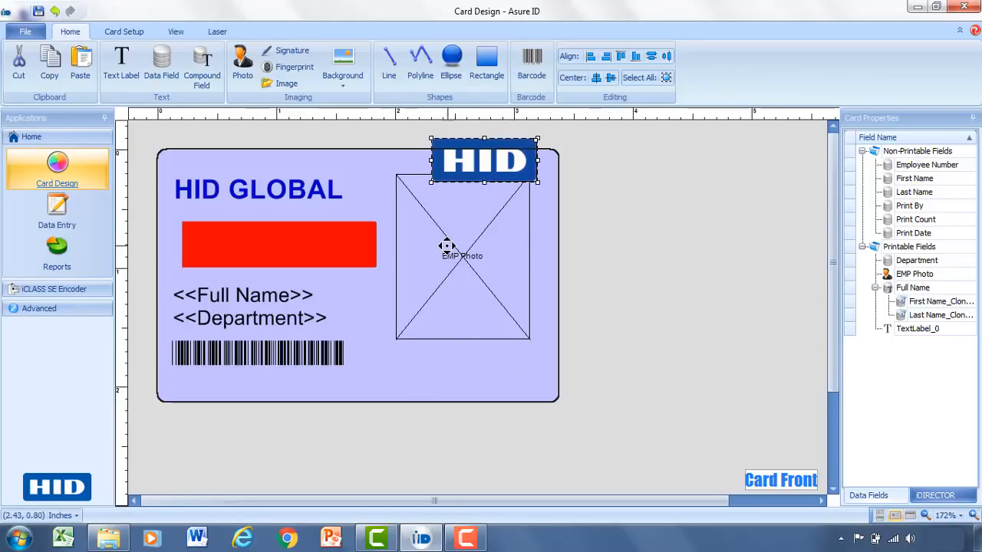
drag(447, 246, 448, 293)
drag(472, 179, 461, 203)
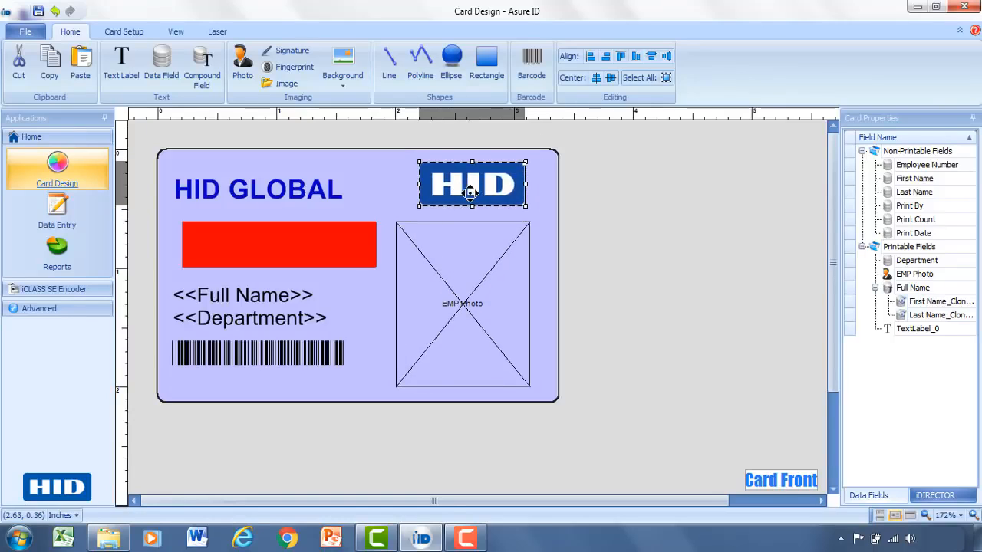
click(557, 239)
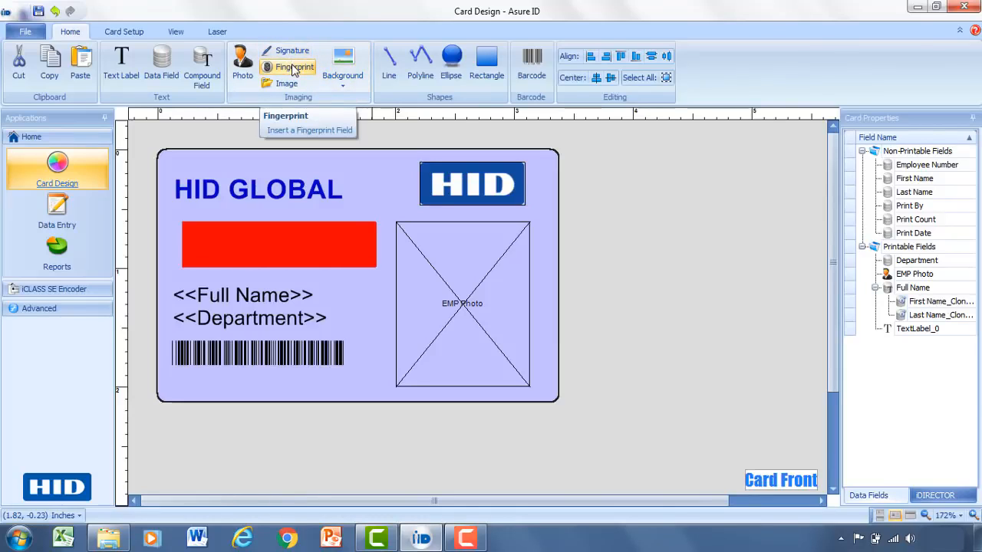
- Save the design with the quick-access Save icon under template name 'HID Global'
click(39, 11)
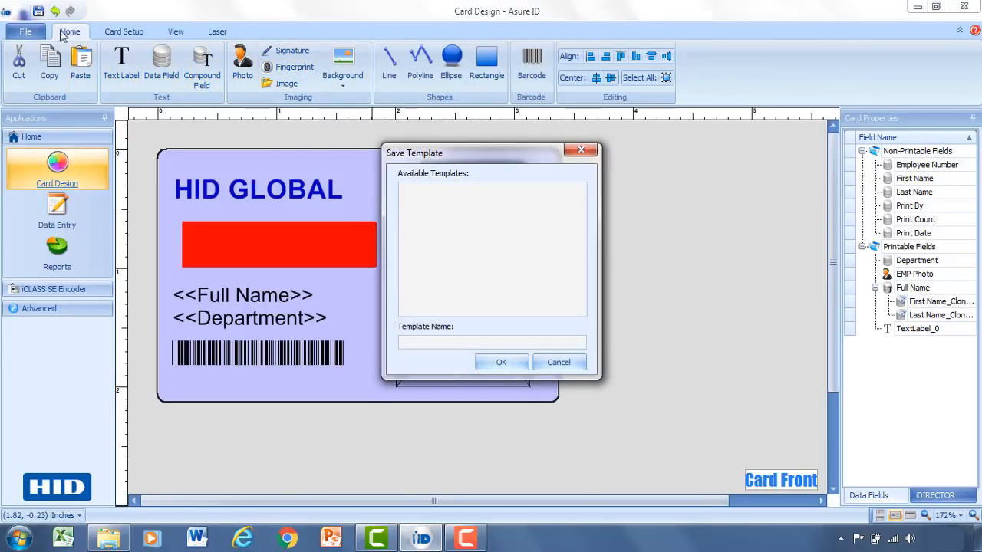
click(412, 341)
text(HID Gla)
key(BackSpace)
key(BackSpace)
text(lobal)
click(501, 363)
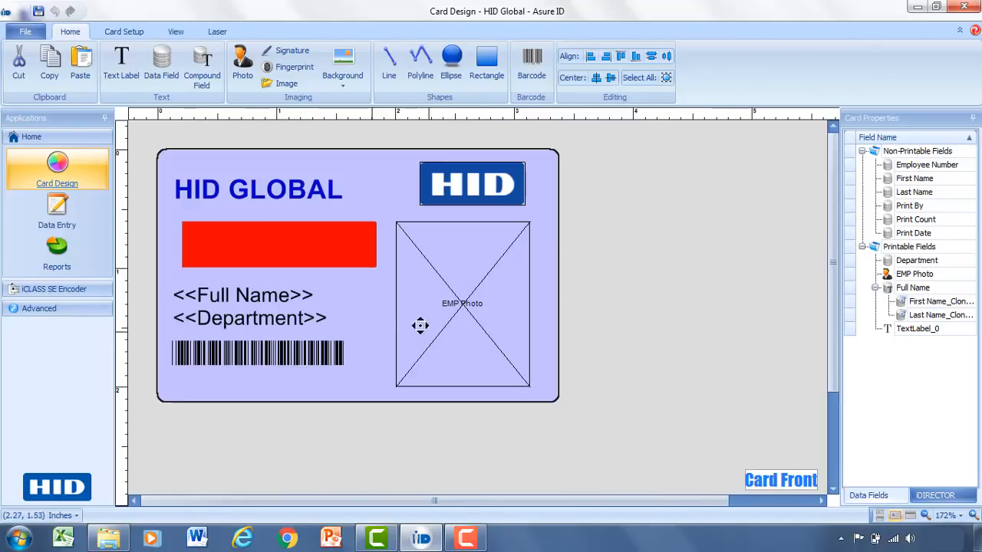
- Switch to Data Entry, add a new record, and select its EMP Photo field for loading from file
click(69, 219)
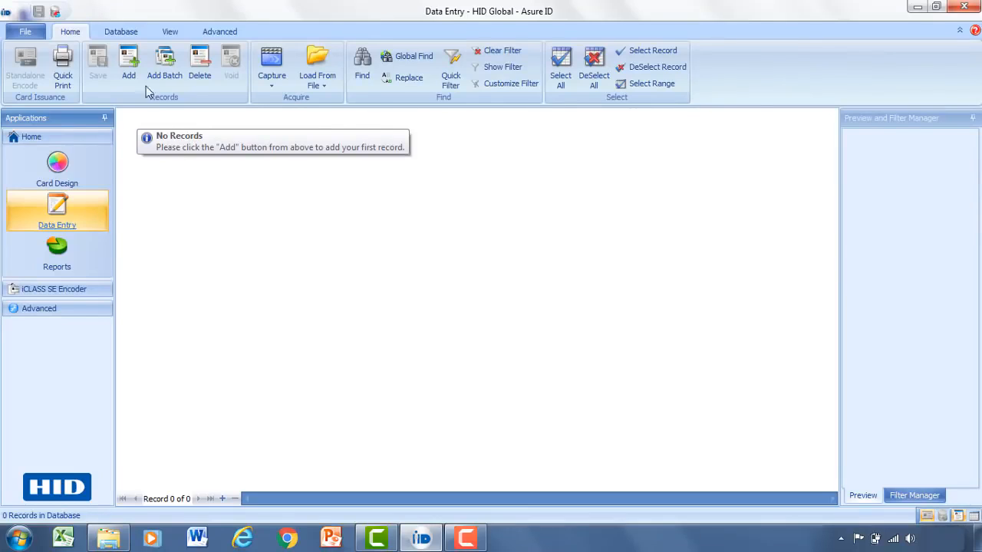
click(129, 66)
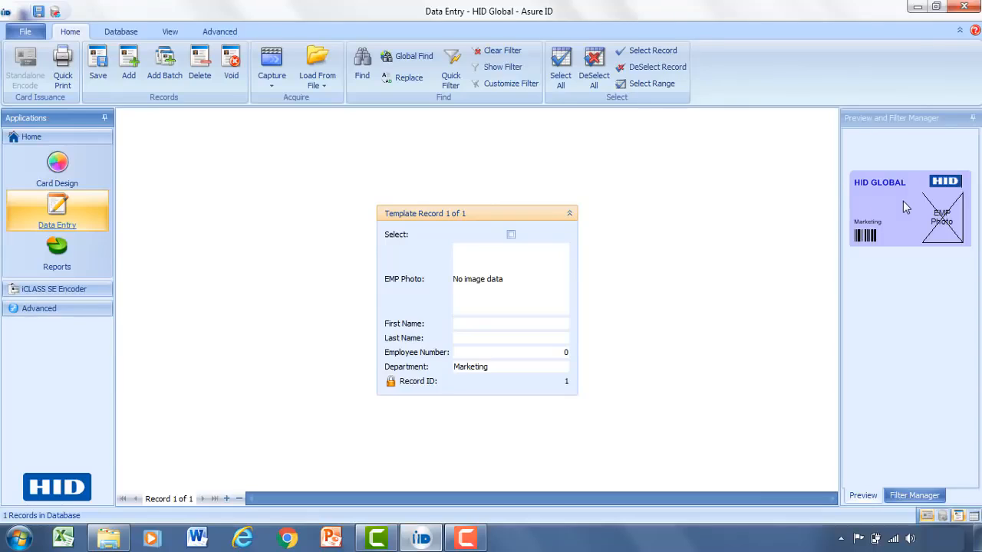
click(509, 283)
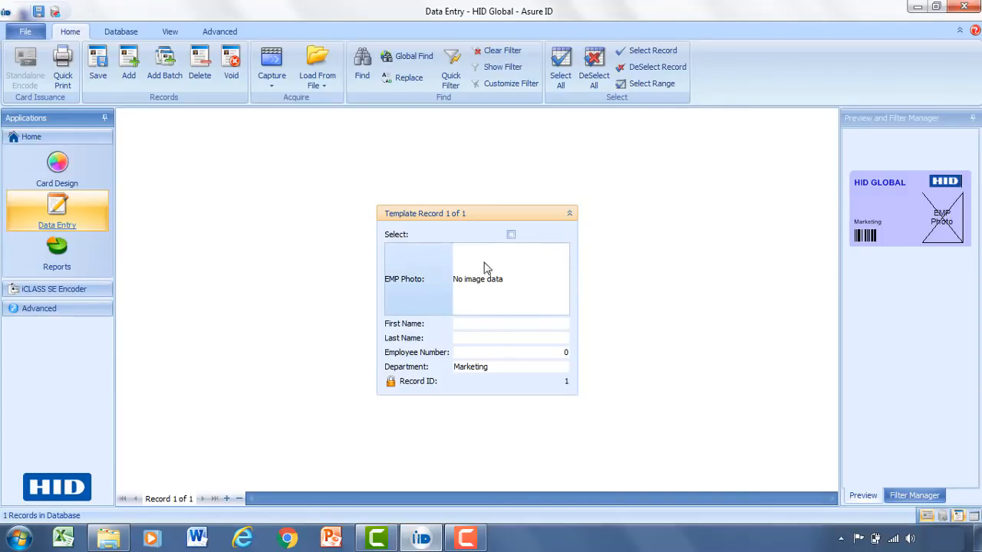
click(326, 55)
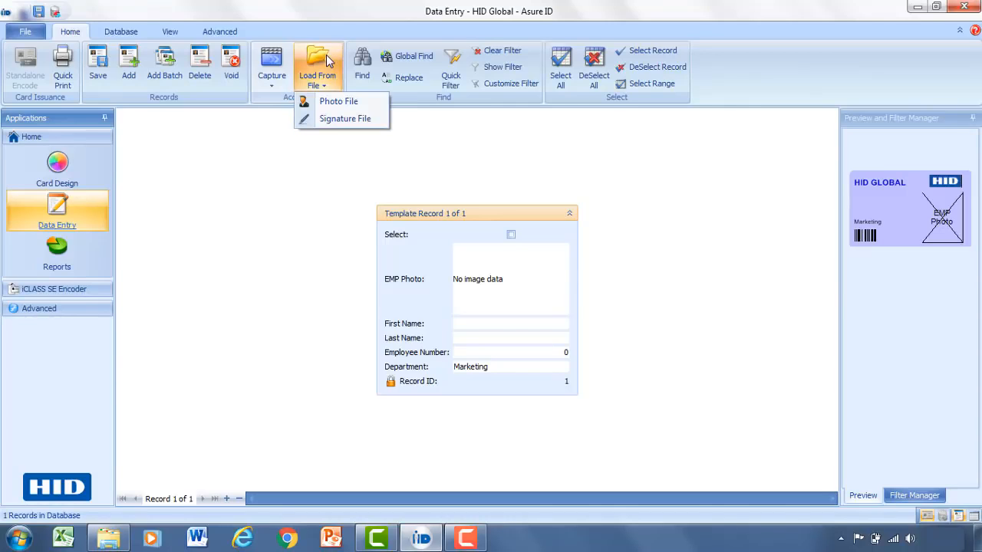
- Load the employee's headshot JPG into EMP Photo, cropping it to frame the whole portrait
click(335, 104)
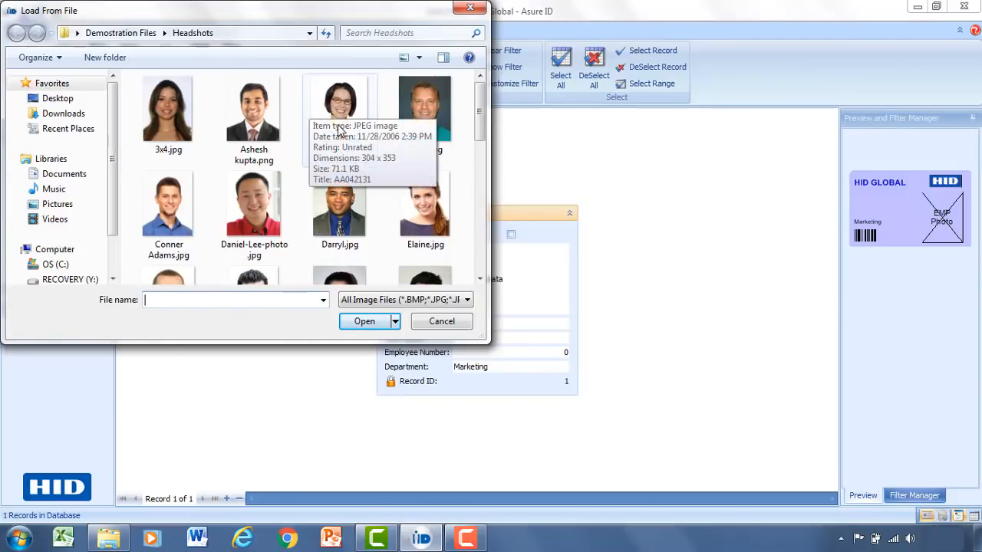
click(326, 136)
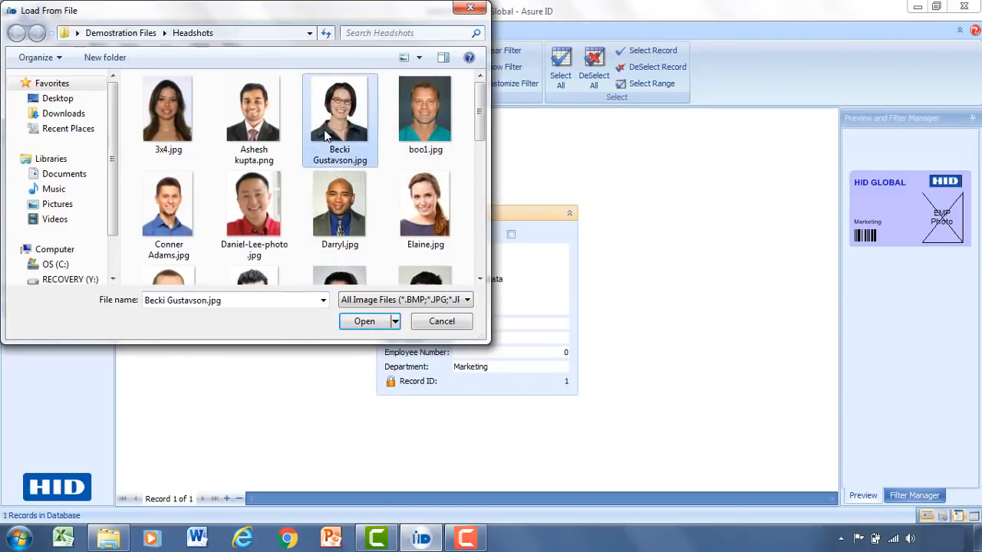
click(365, 322)
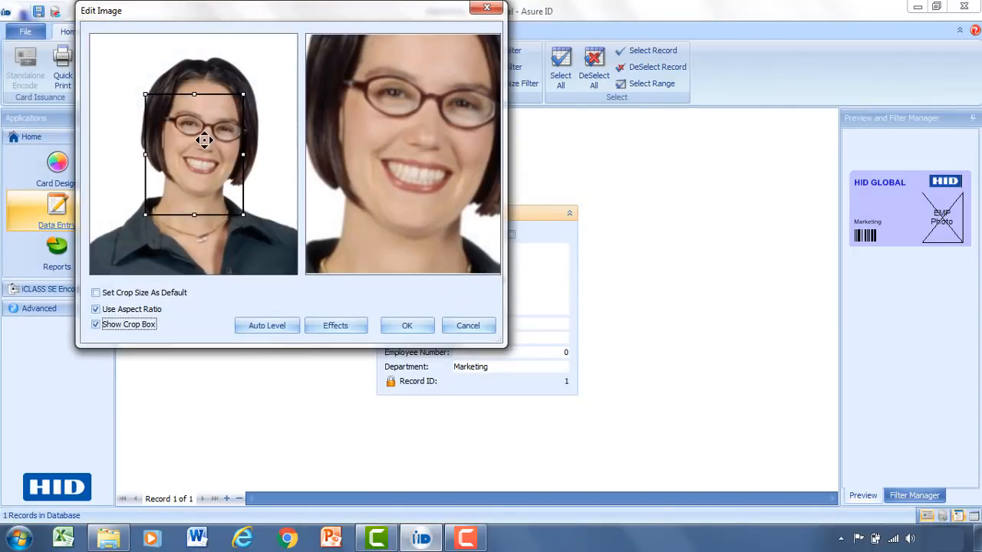
drag(204, 140, 145, 50)
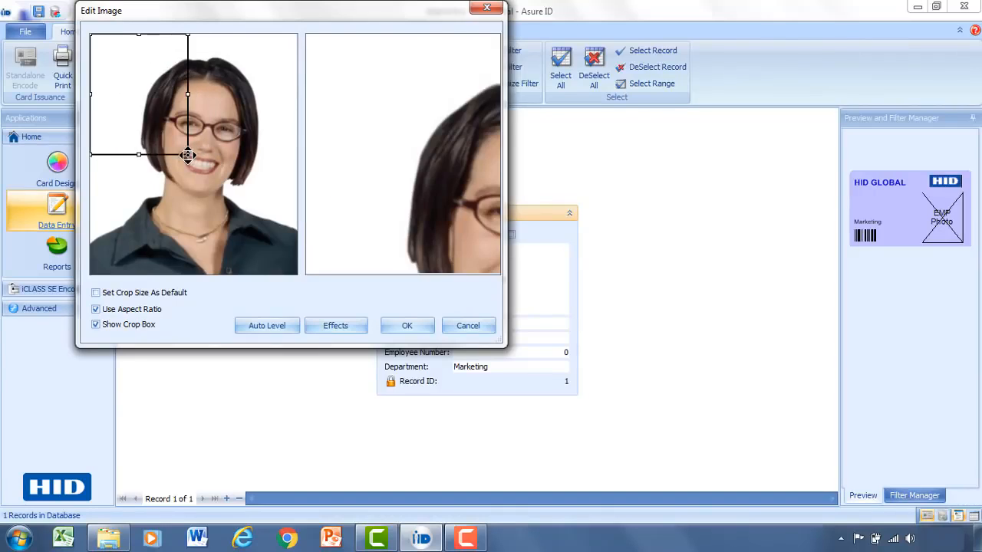
drag(189, 156, 259, 282)
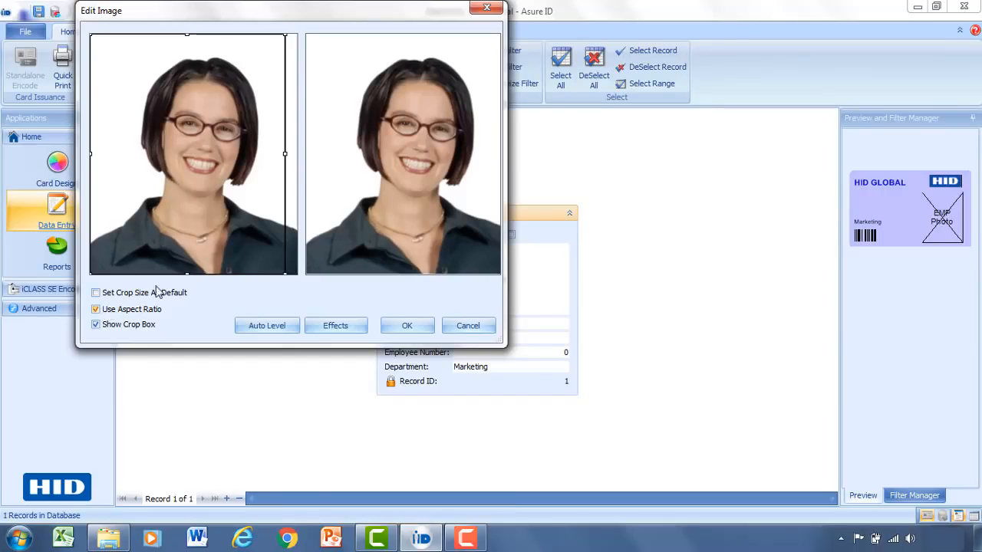
drag(188, 162, 195, 161)
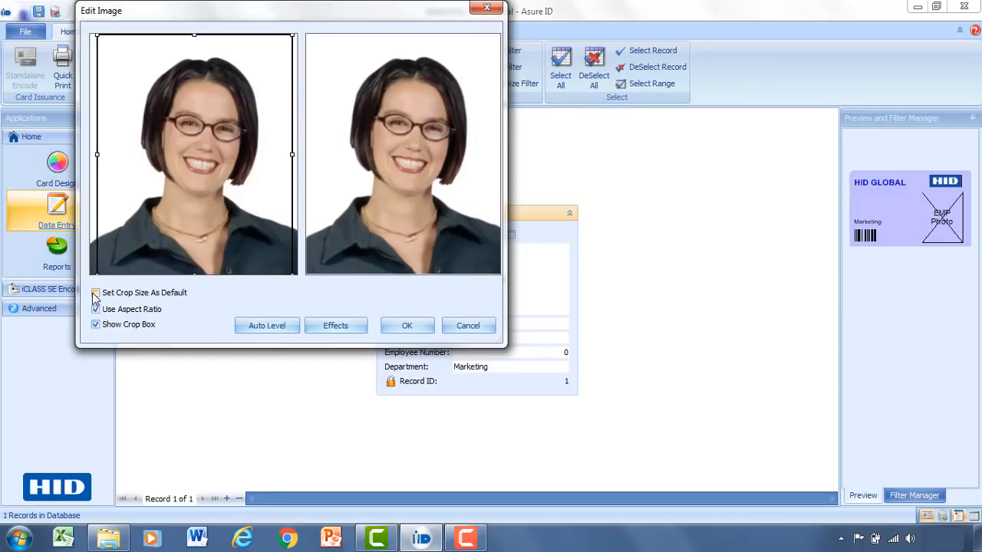
click(386, 328)
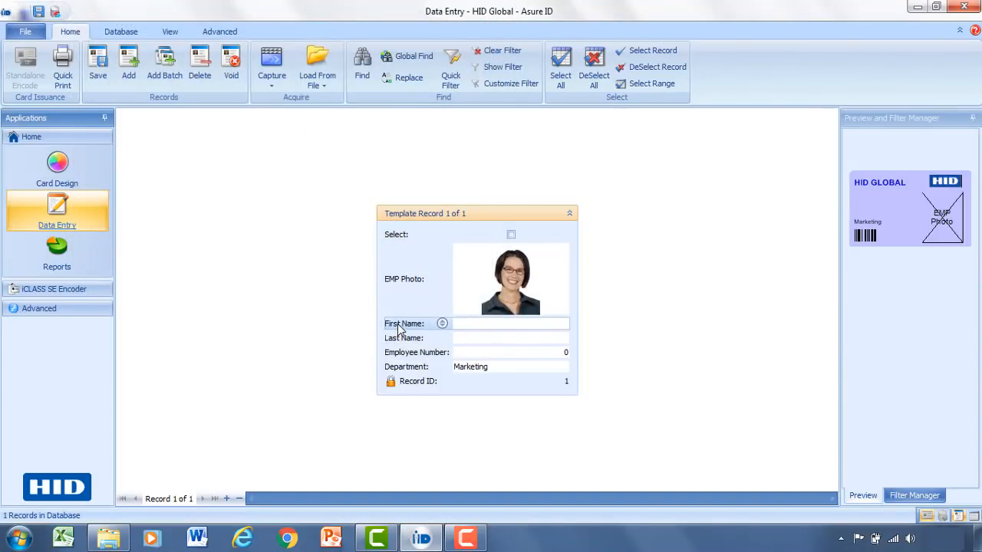
- Enter the first employee's first name, last name and employee number
click(511, 323)
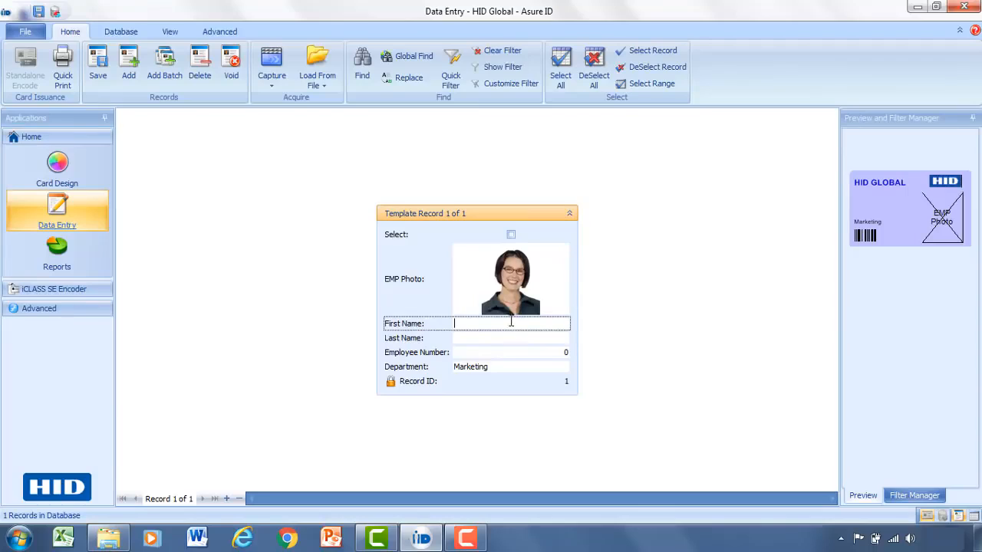
key(Tab)
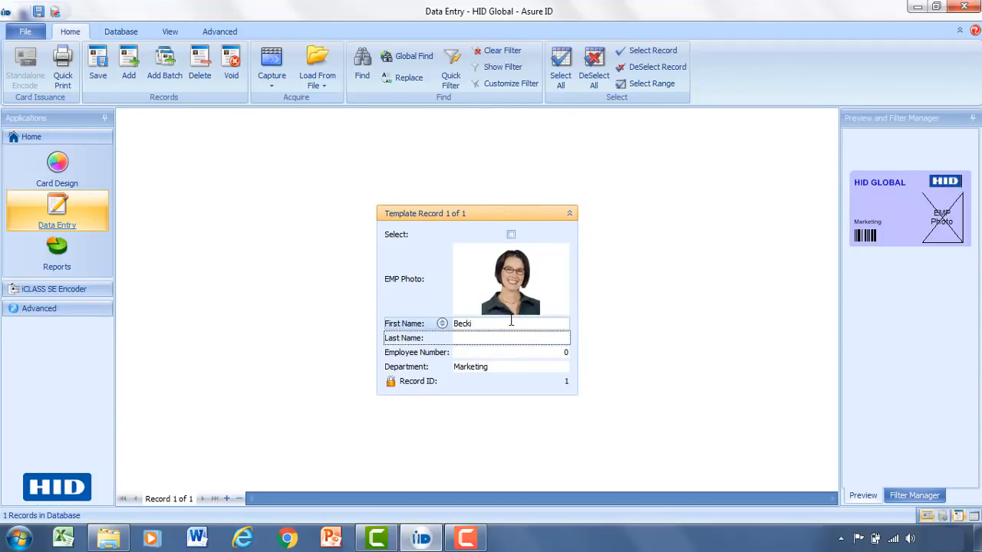
click(551, 354)
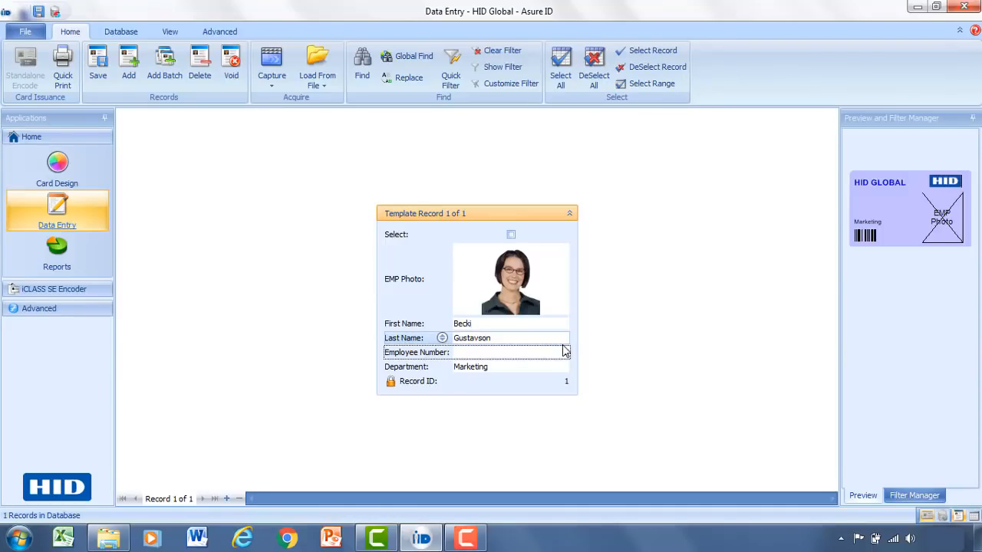
text(5599324)
- Keep Marketing as the department and save the first record
click(548, 367)
click(547, 366)
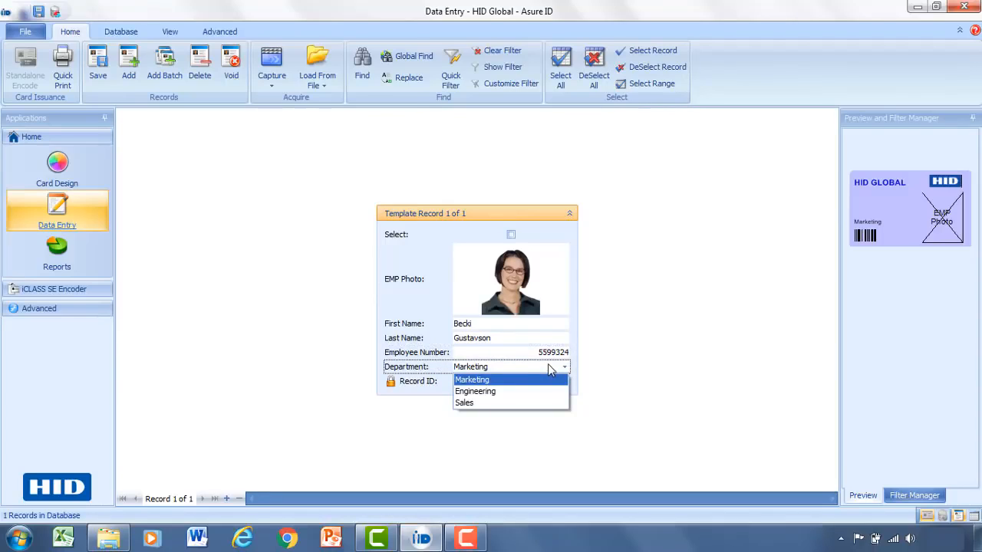
click(509, 380)
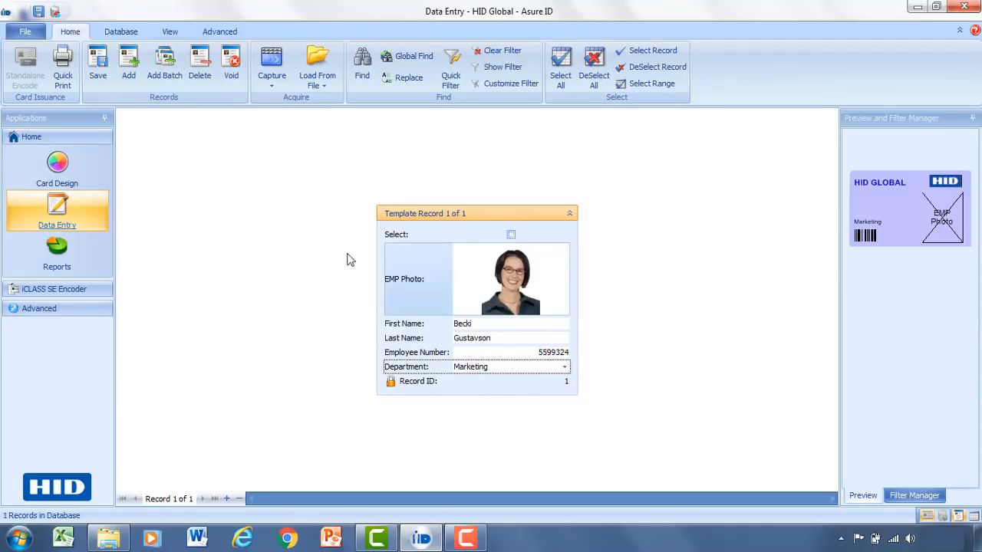
click(105, 68)
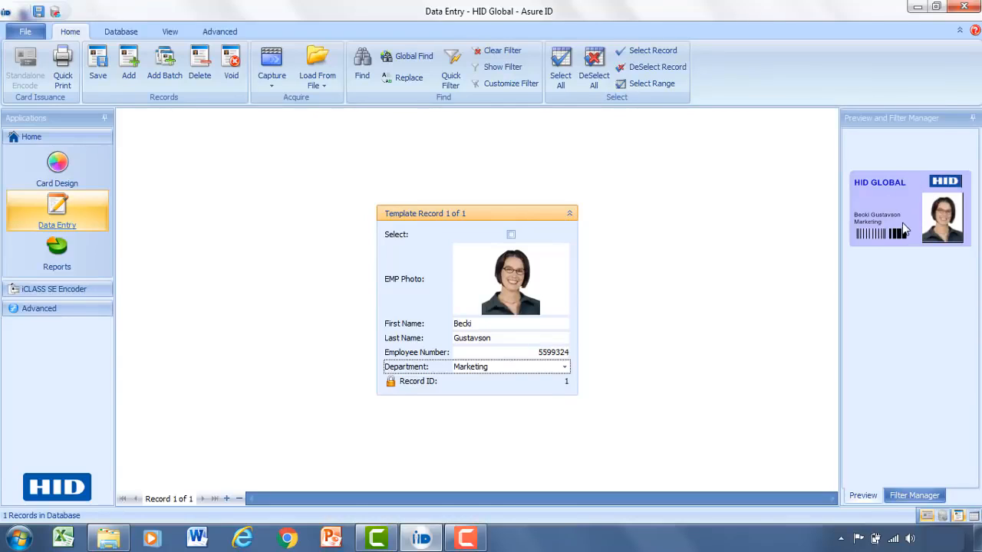
double_click(907, 221)
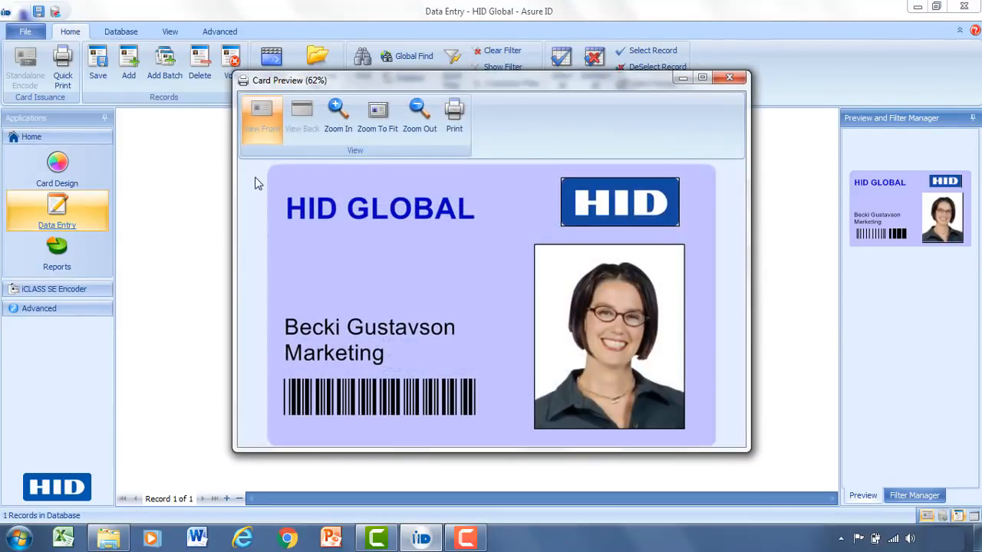
click(735, 77)
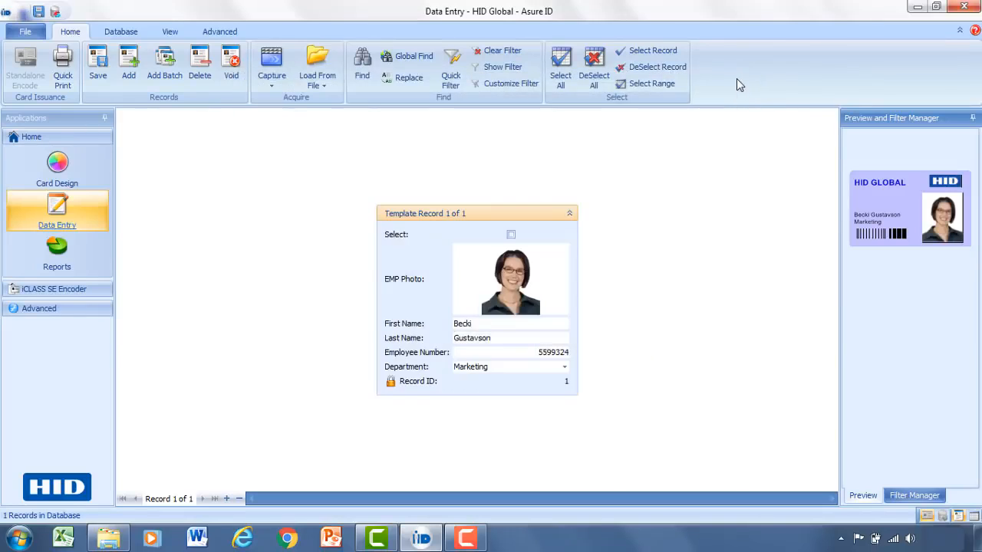
- Add a second record and load the second employee's headshot, cropped over most of the photo
click(129, 75)
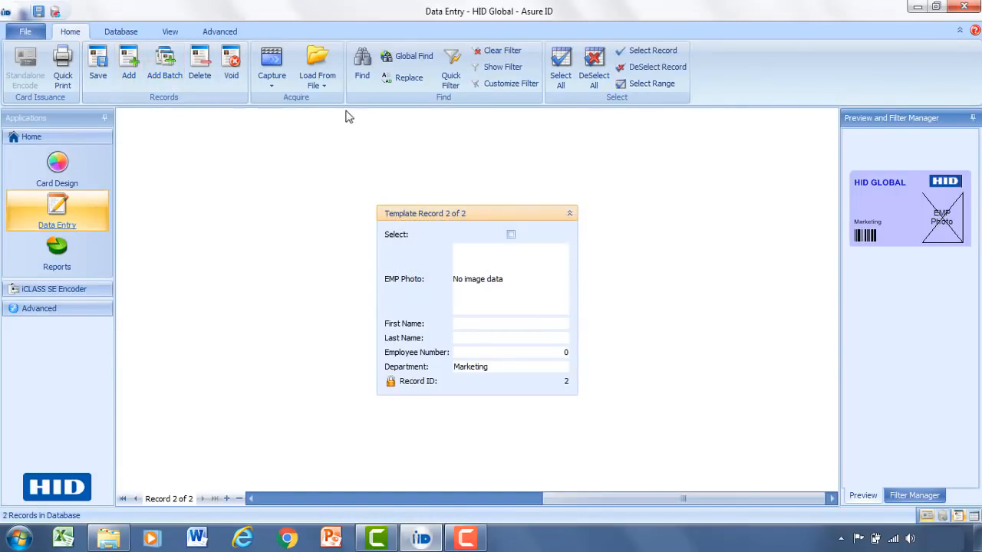
click(314, 74)
click(326, 101)
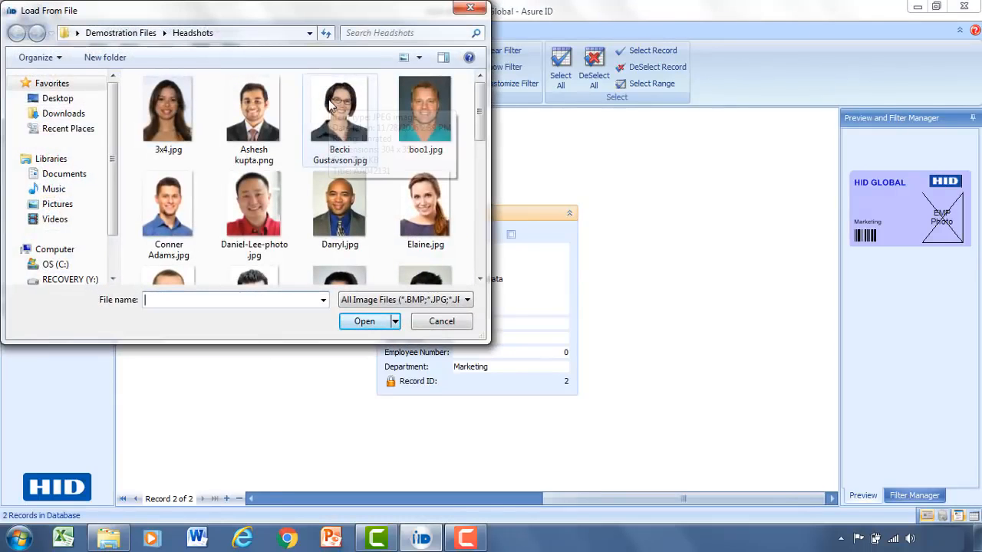
click(254, 198)
double_click(254, 198)
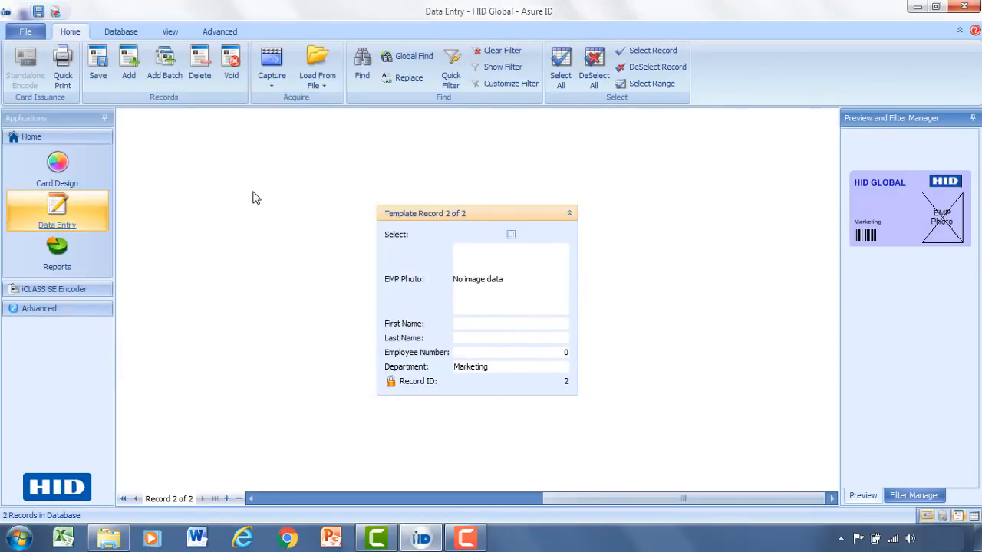
drag(133, 164, 82, 92)
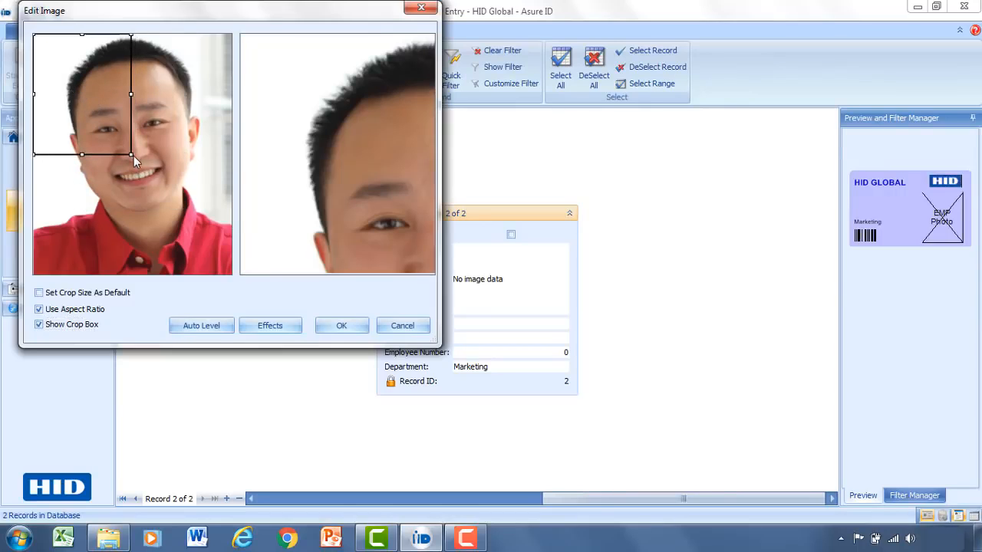
drag(133, 156, 225, 271)
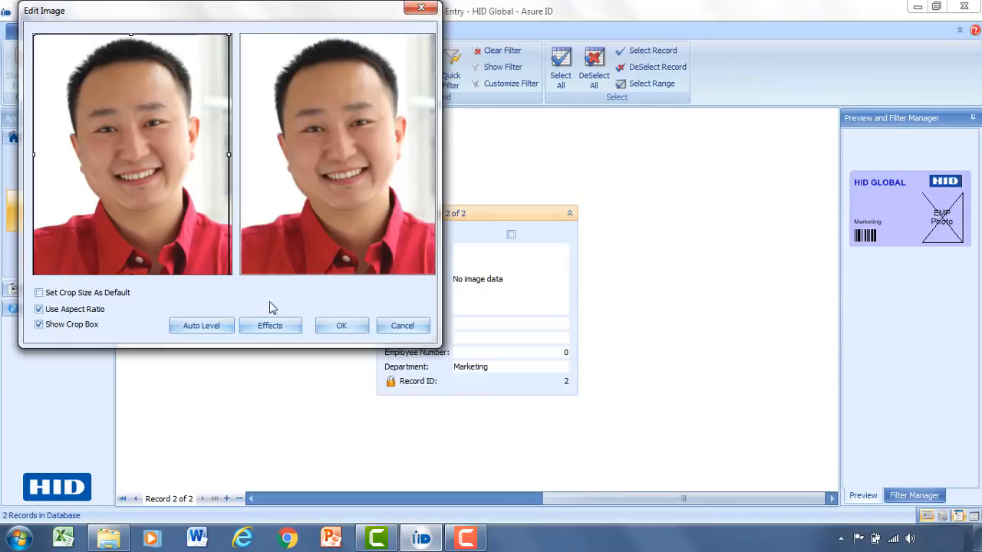
click(340, 325)
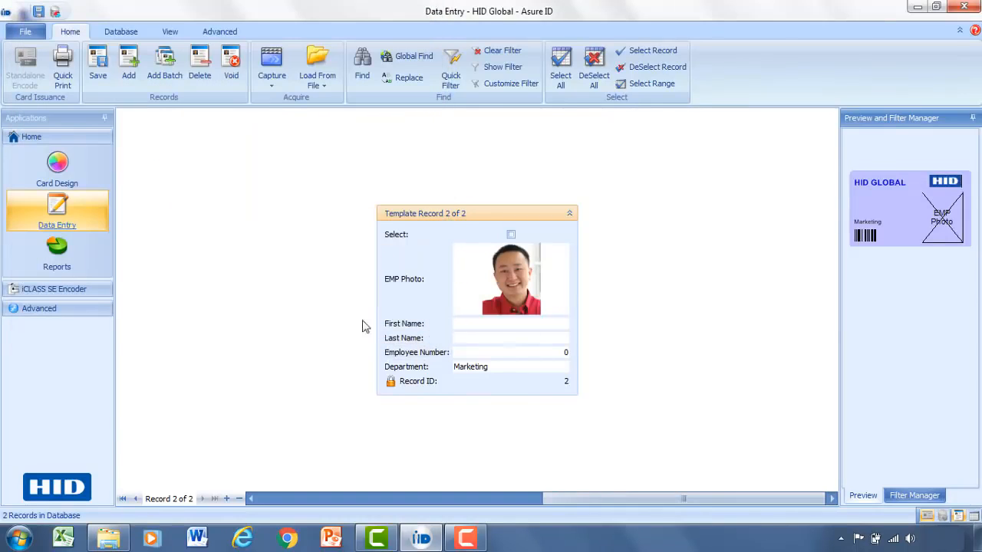
- Enter the second employee's first name, last name and employee number
click(500, 327)
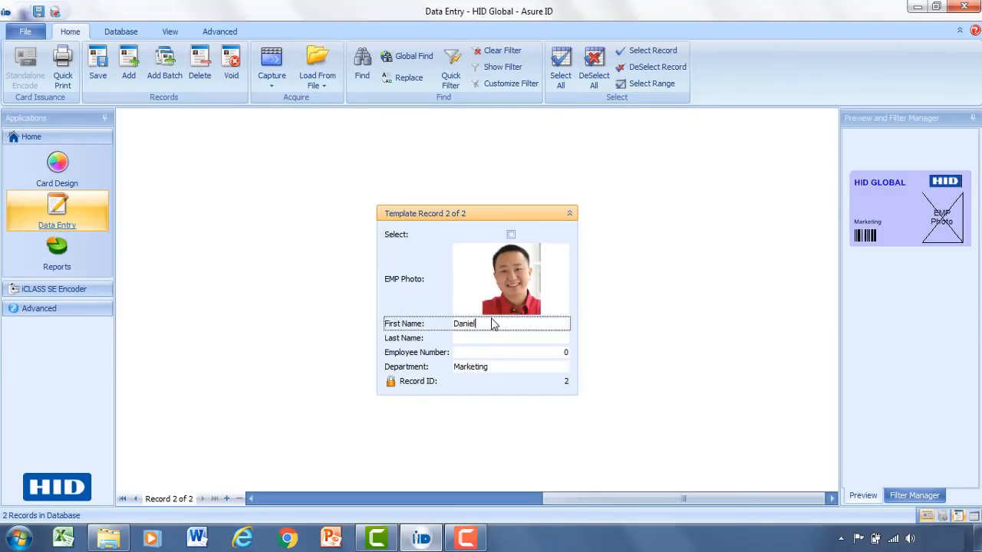
key(Tab)
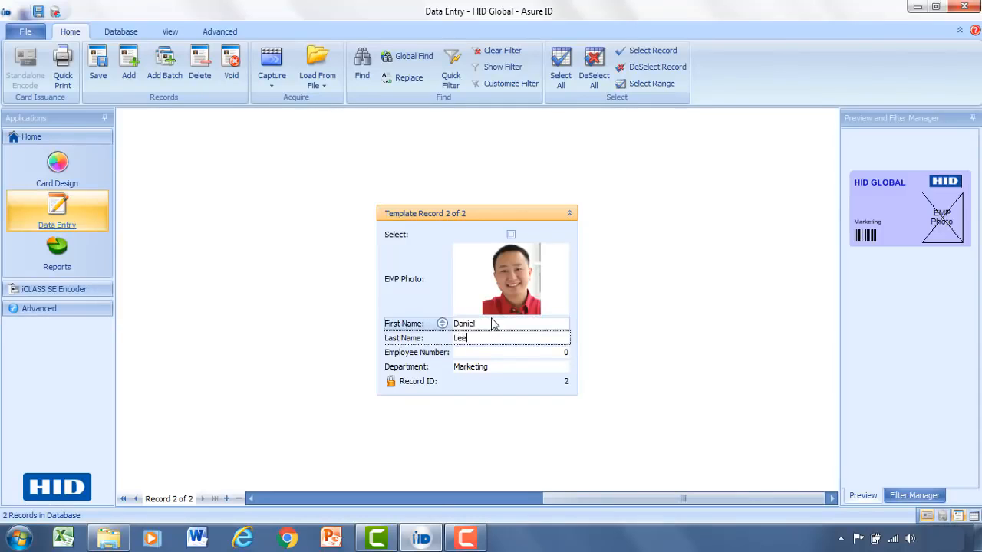
key(Tab)
text(553392)
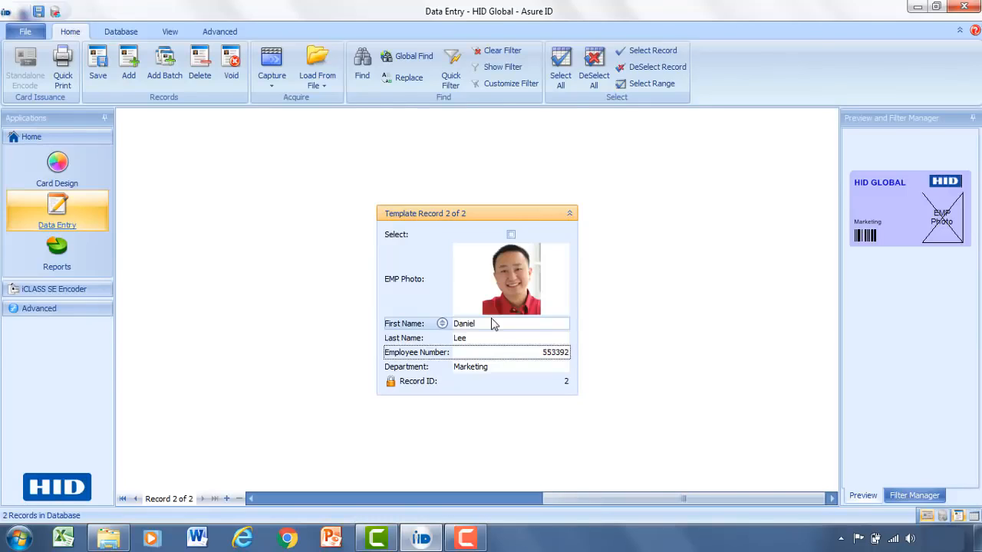
- Set the department to Engineering and save the second record
click(560, 366)
click(564, 367)
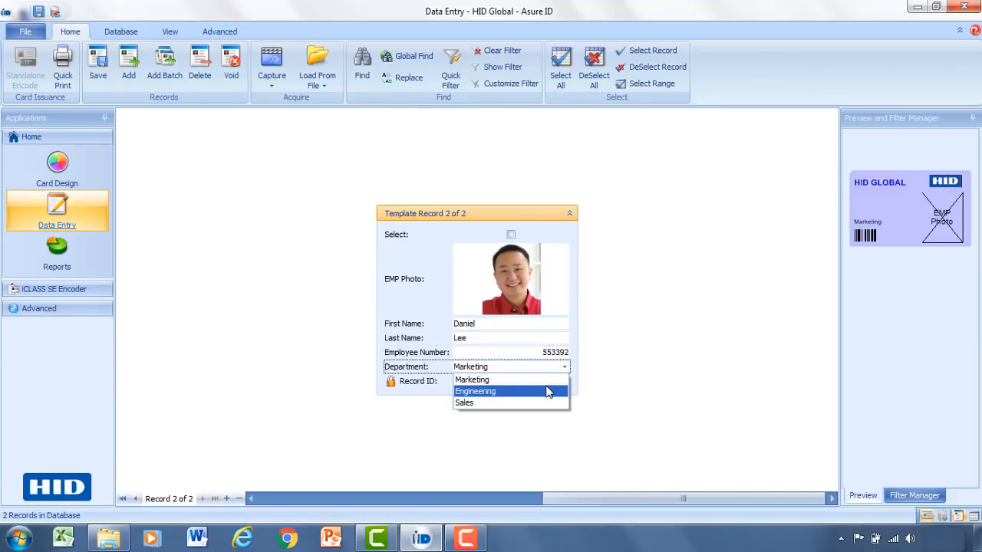
click(548, 392)
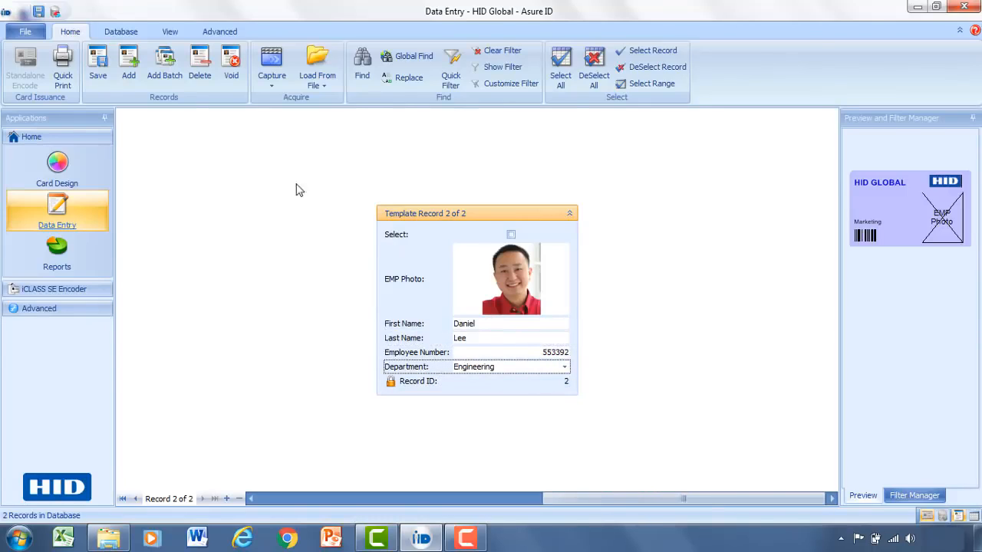
click(95, 66)
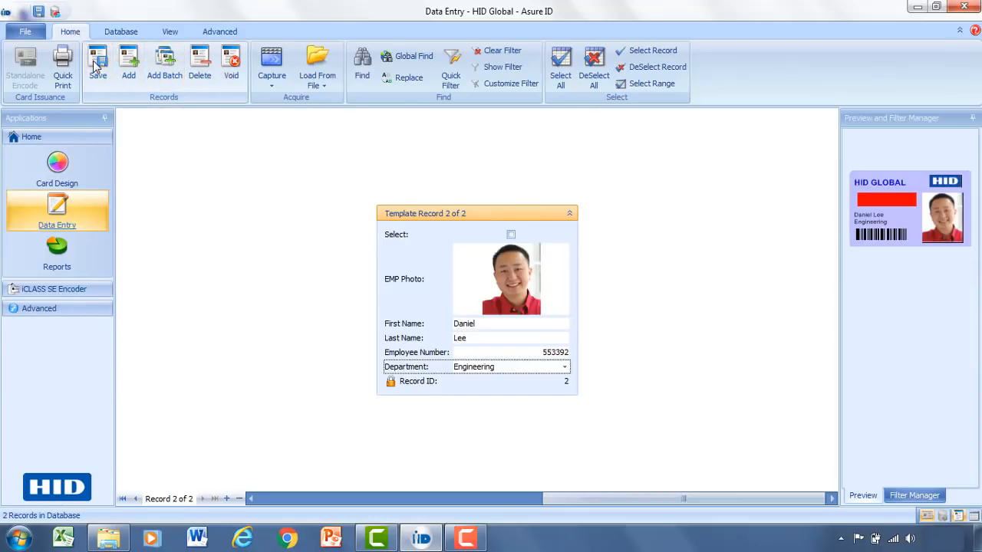
click(900, 197)
double_click(900, 197)
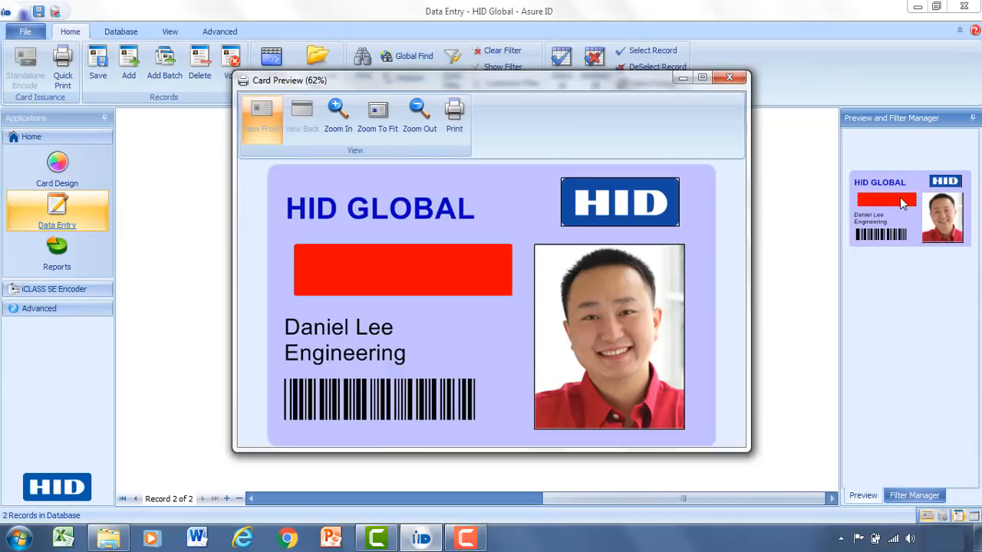
click(730, 77)
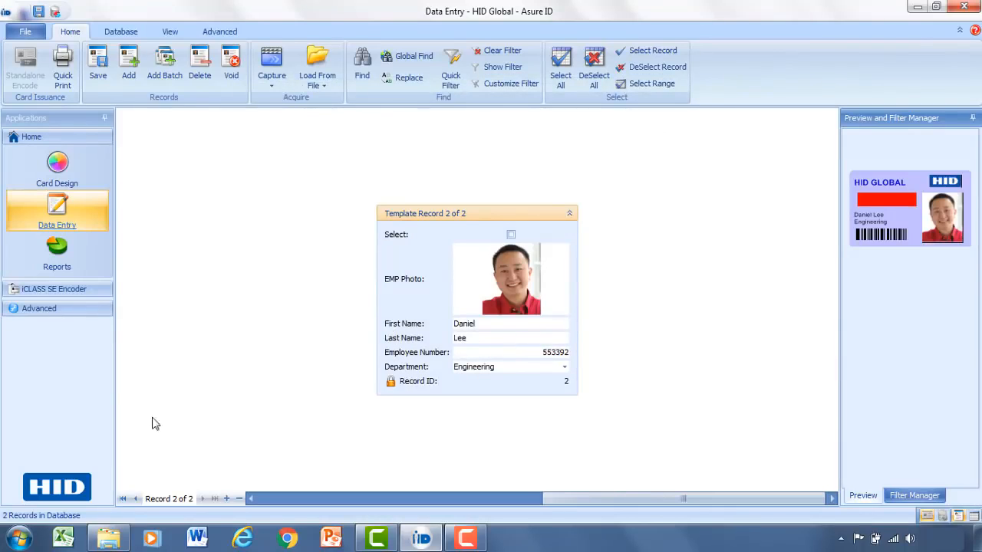
- Return to record 1 of 2, then check the File menu's Print options without printing
click(135, 499)
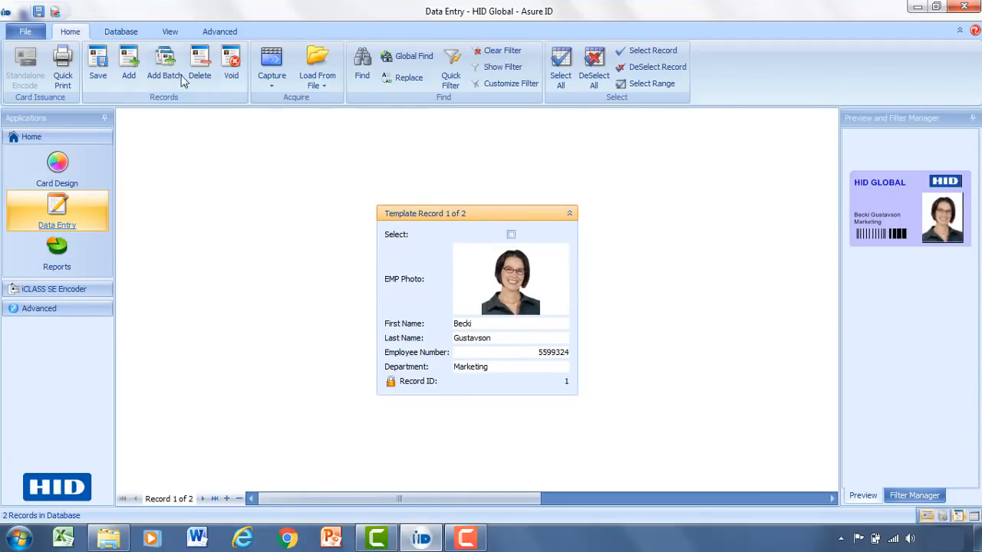
click(27, 34)
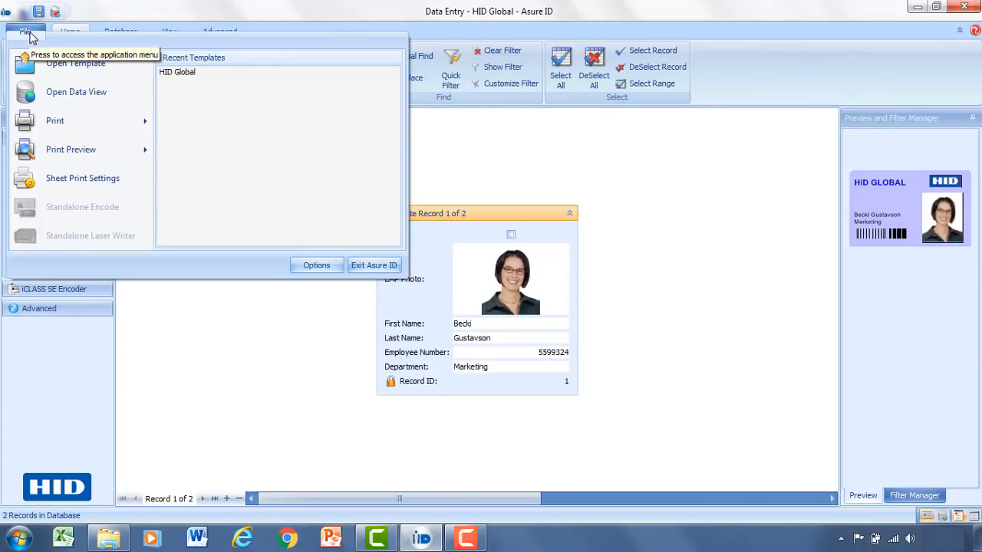
mouse_move(61, 121)
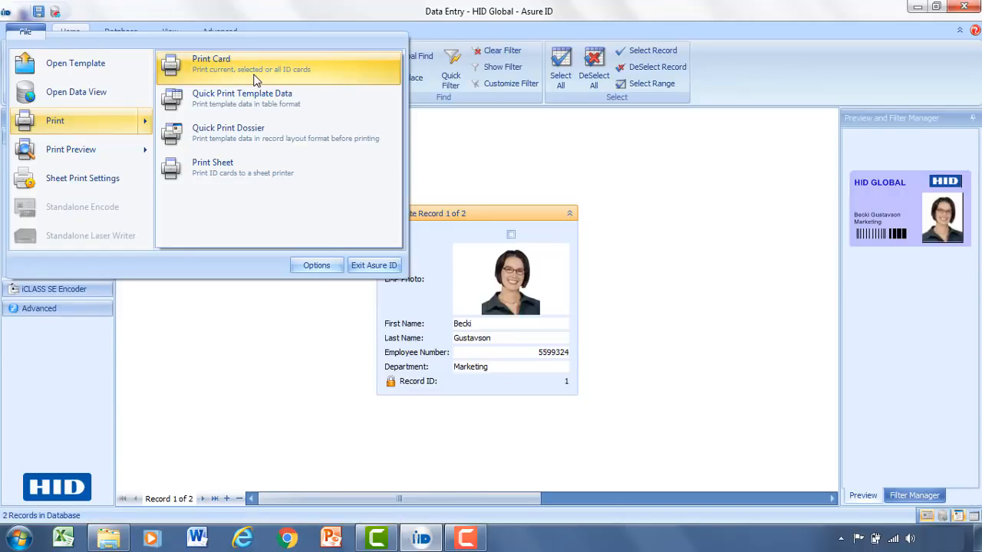
click(458, 134)
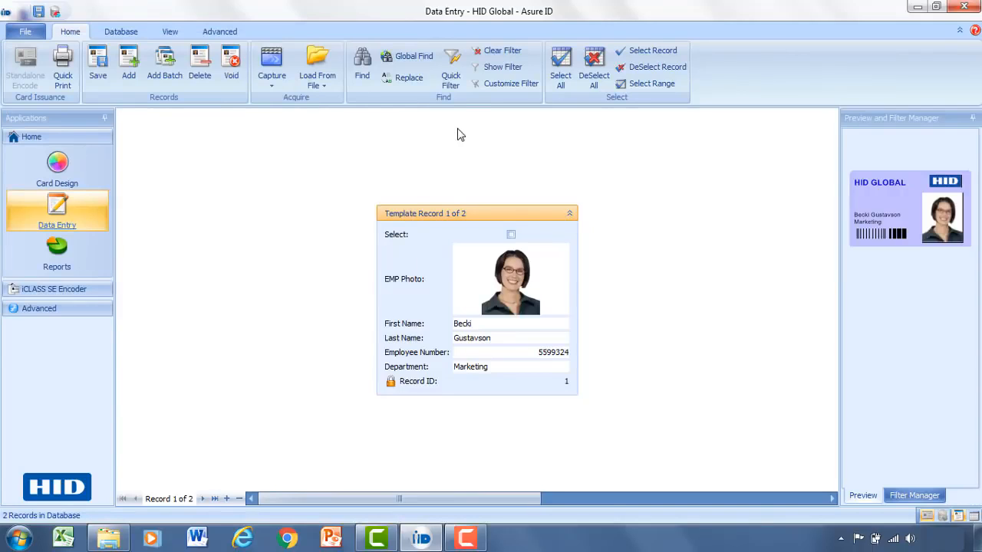